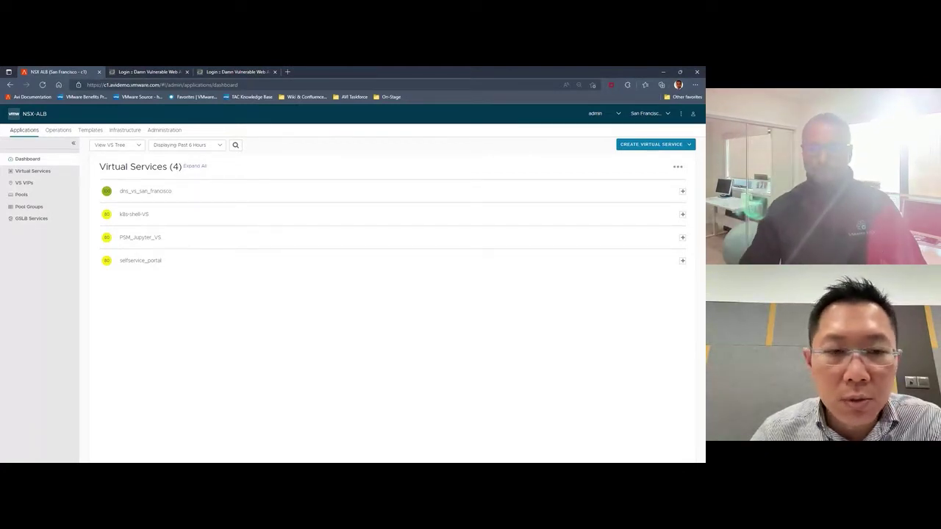
# Step: Enlarge the page, look through the available controllers, and switch to the Demo tenant
pyautogui.hotkey('ctrl', '+')
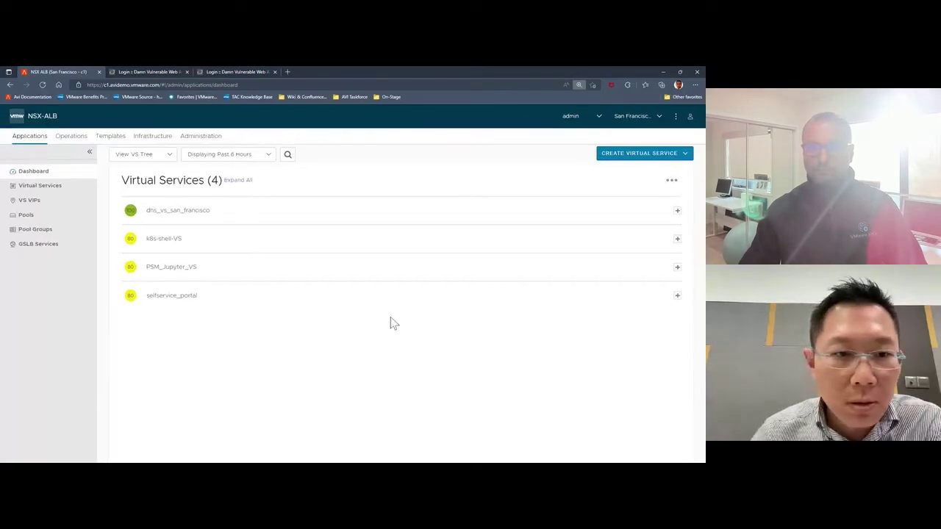
pyautogui.hotkey('ctrl', '+')
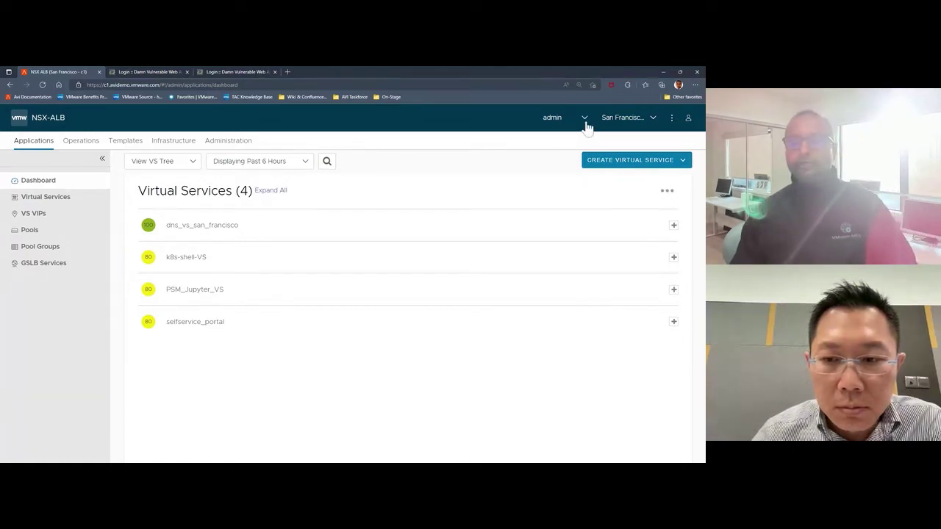
pyautogui.click(641, 125)
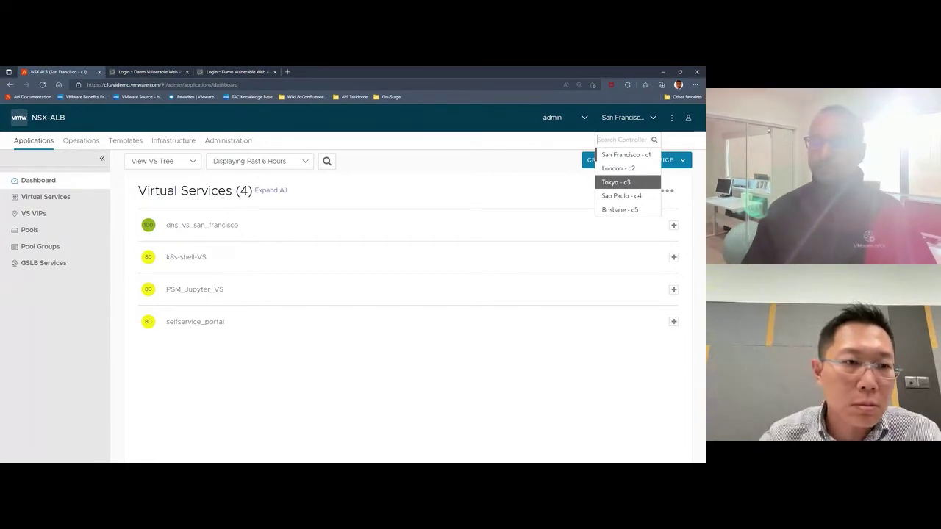
pyautogui.click(566, 189)
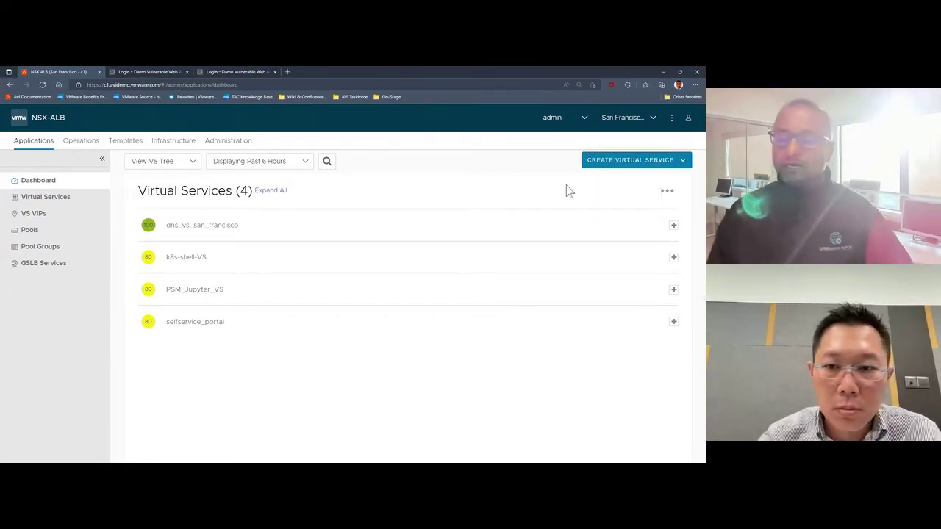
pyautogui.click(584, 119)
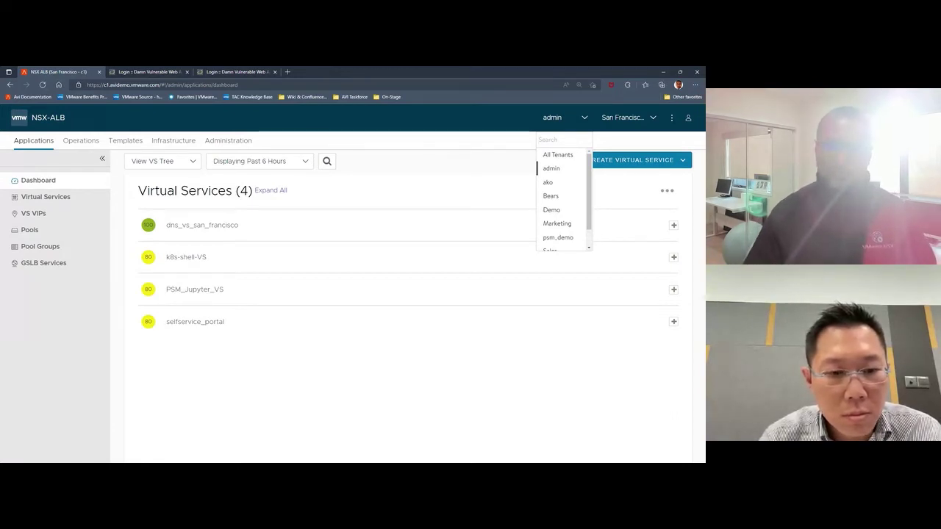
pyautogui.click(551, 209)
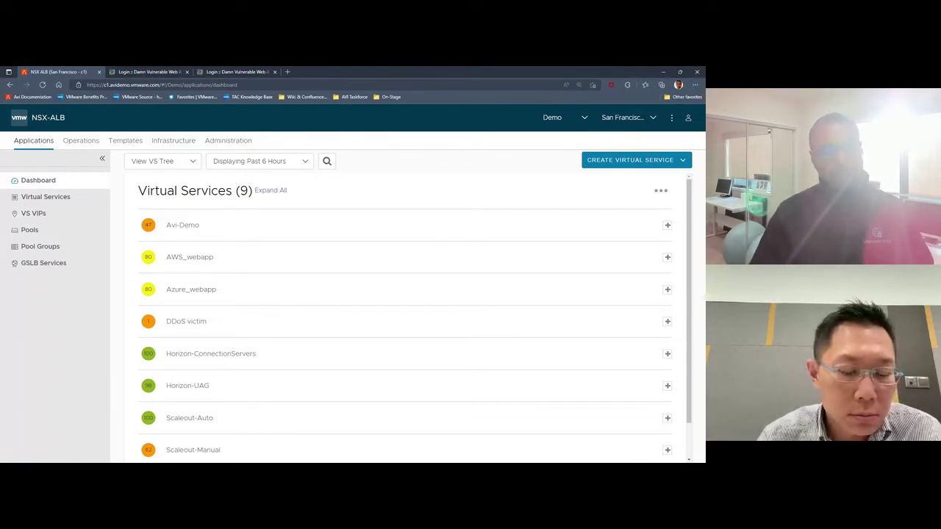
pyautogui.click(630, 169)
pyautogui.click(630, 182)
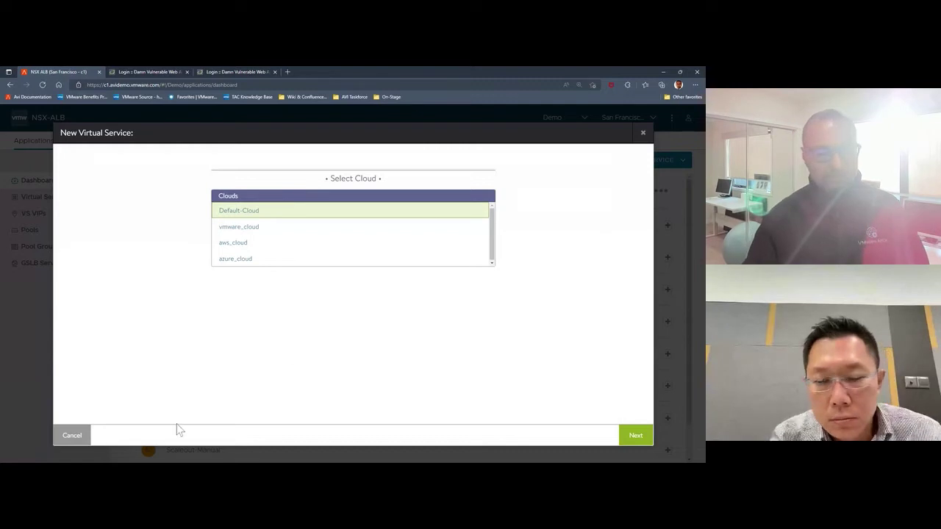
pyautogui.click(68, 439)
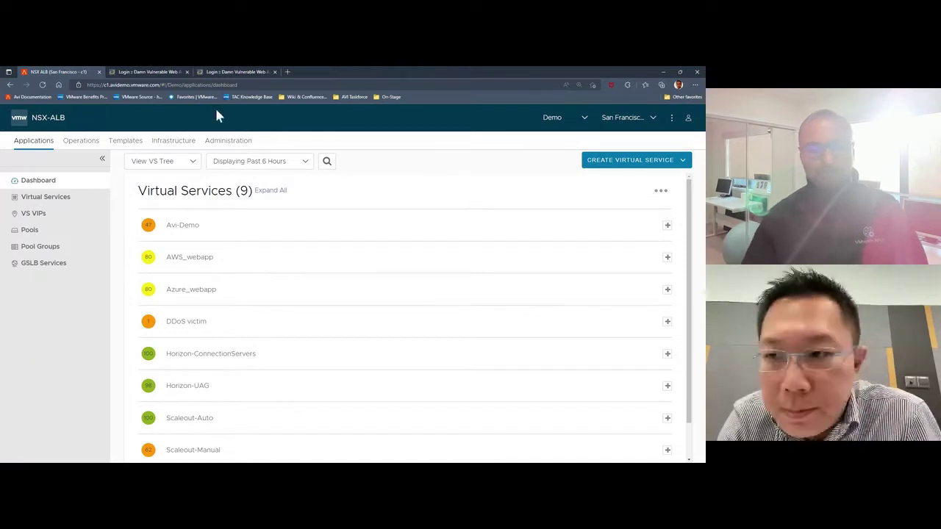
# Step: Expand the Avi-Demo virtual service tree and view its health score breakdown
pyautogui.click(218, 229)
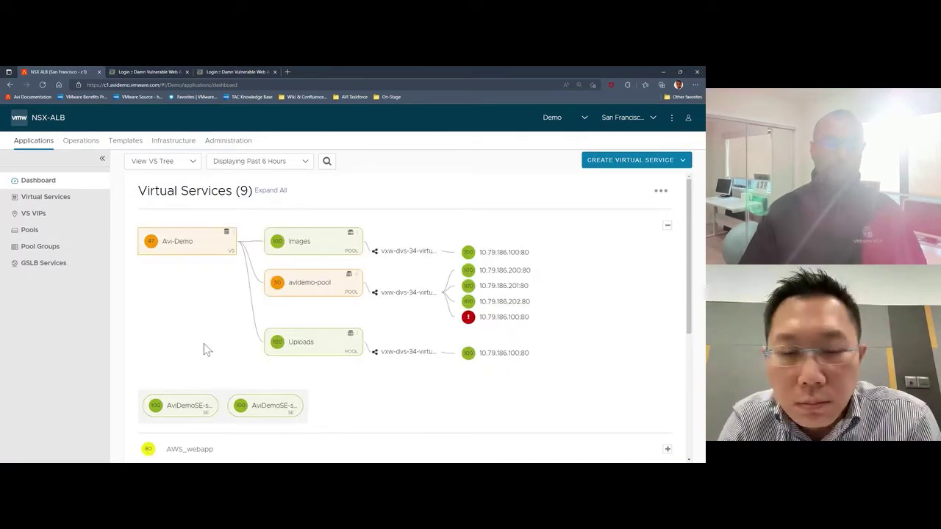
pyautogui.scroll(-1, 204, 343)
pyautogui.scroll(1, 204, 343)
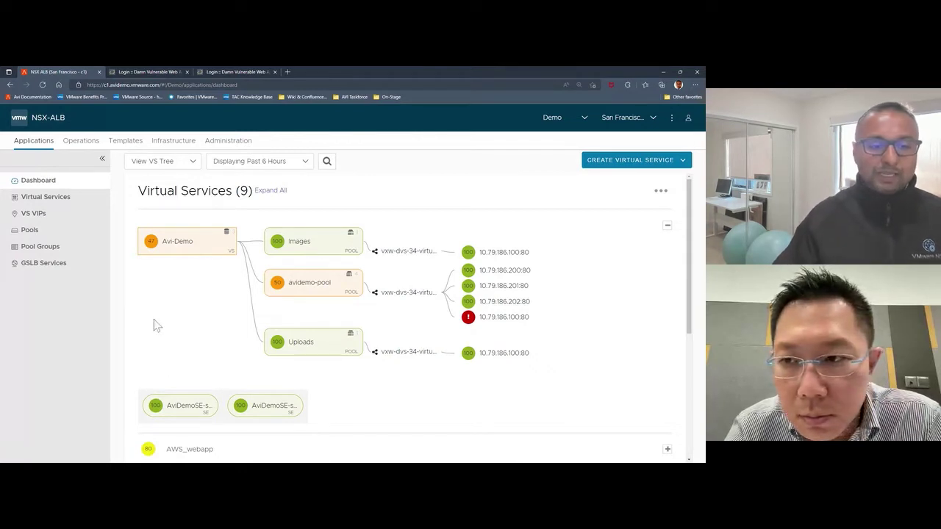
pyautogui.moveTo(154, 252)
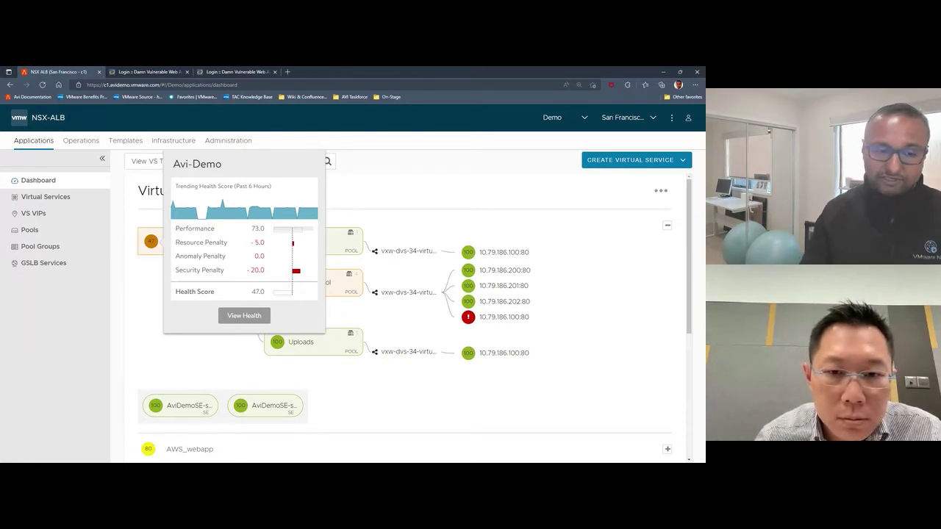
pyautogui.click(151, 241)
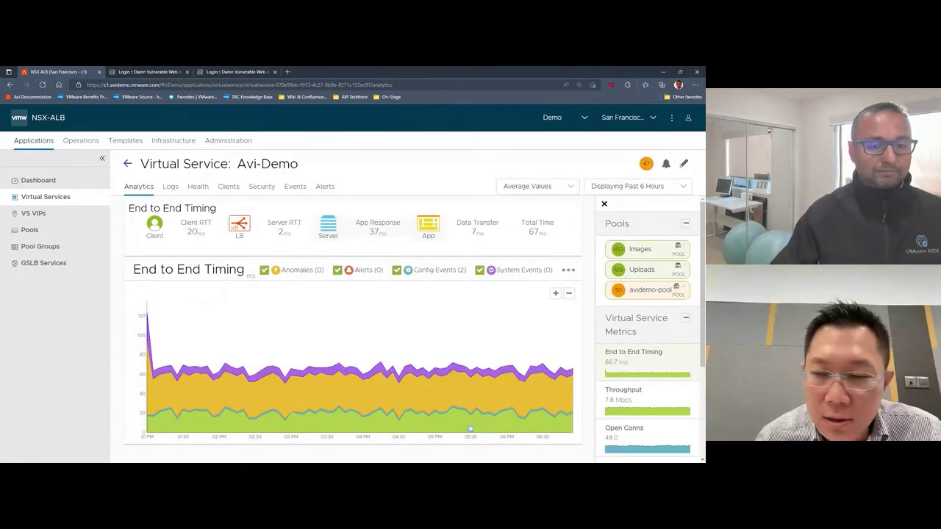
pyautogui.click(128, 163)
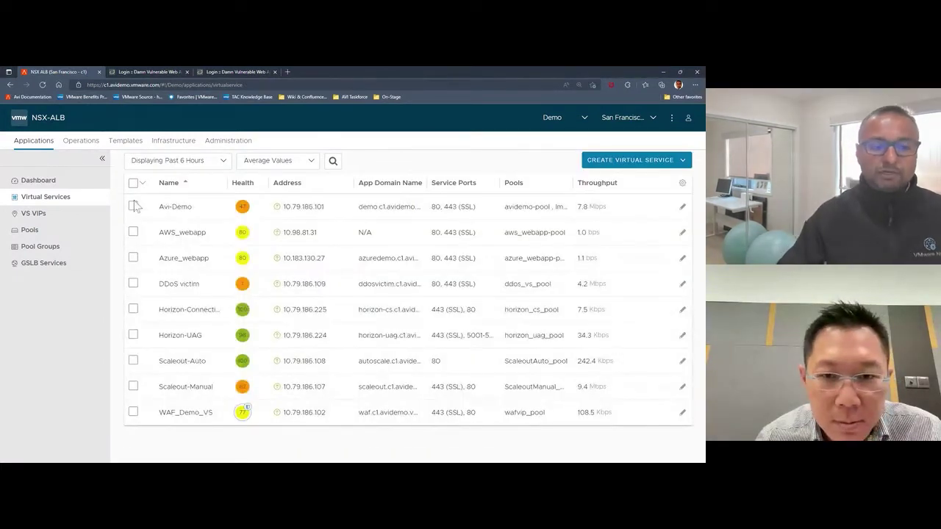
pyautogui.click(61, 183)
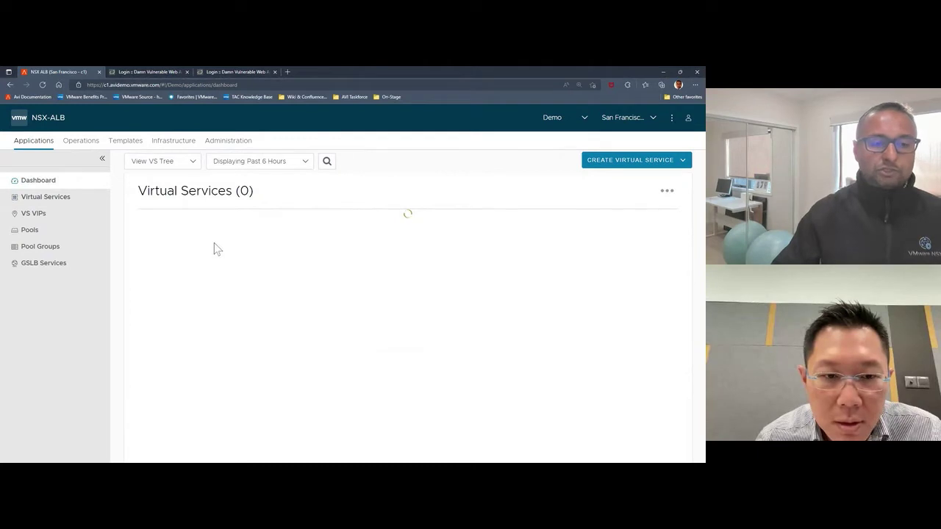
pyautogui.click(188, 232)
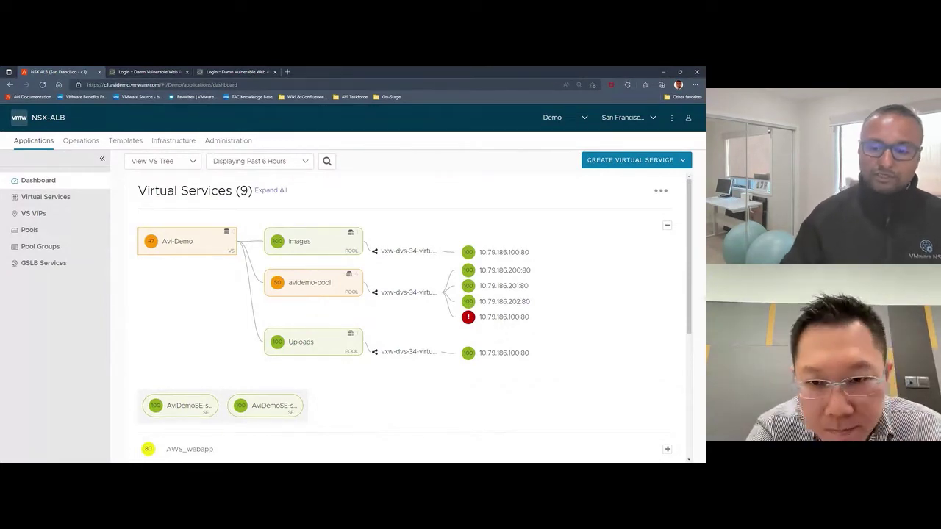
# Step: Inspect the status of the flagged server in avidemo-pool, and examine Avi-Demo's End to End Timing analytics
pyautogui.moveTo(468, 322)
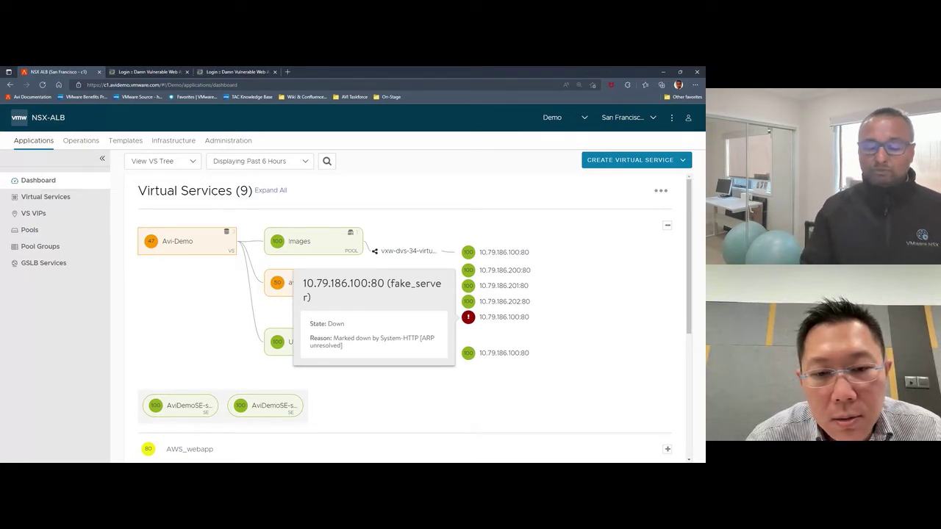
pyautogui.click(186, 246)
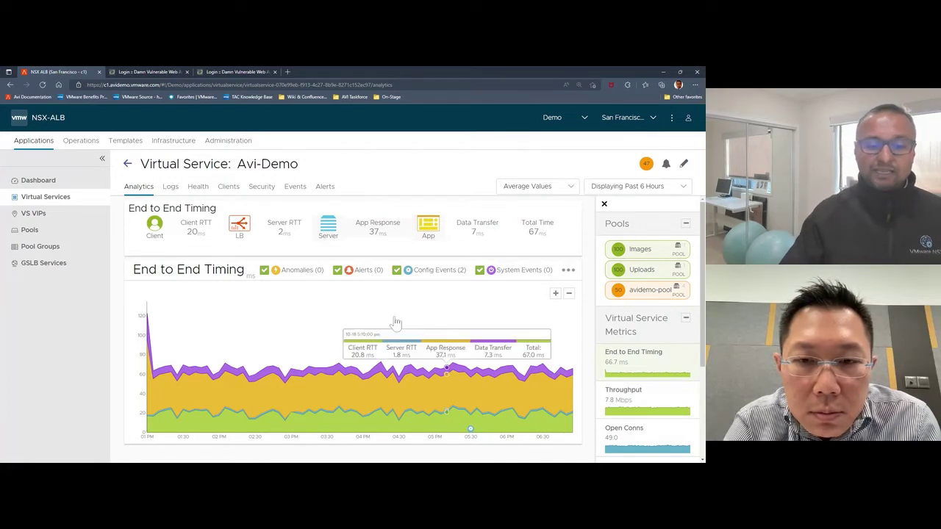
pyautogui.moveTo(199, 399)
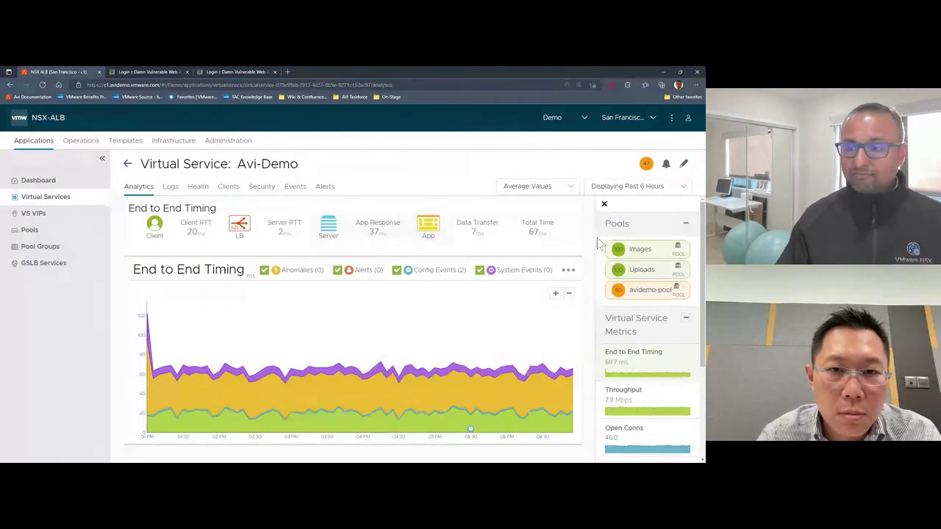
# Step: Display Avi-Demo's analytics for the Past 30 Minutes and look over the other time range options
pyautogui.click(638, 190)
pyautogui.click(632, 210)
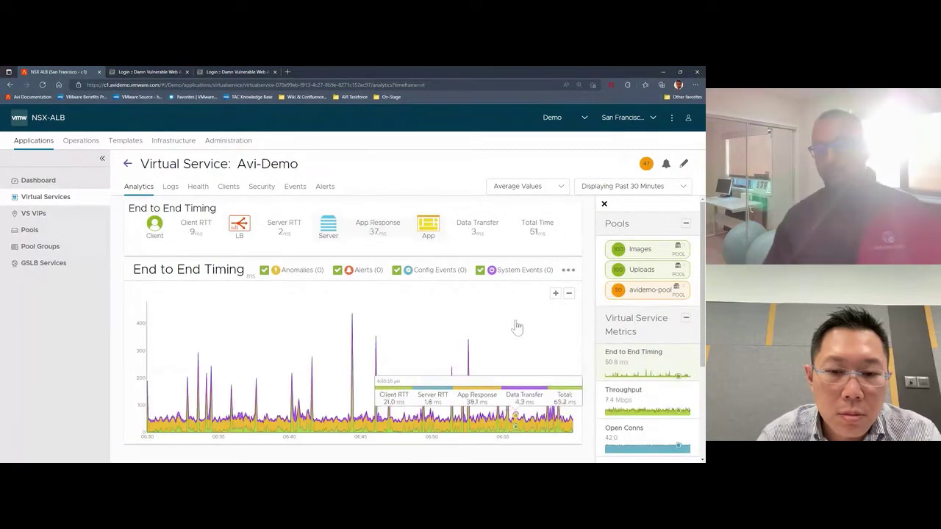
pyautogui.click(660, 193)
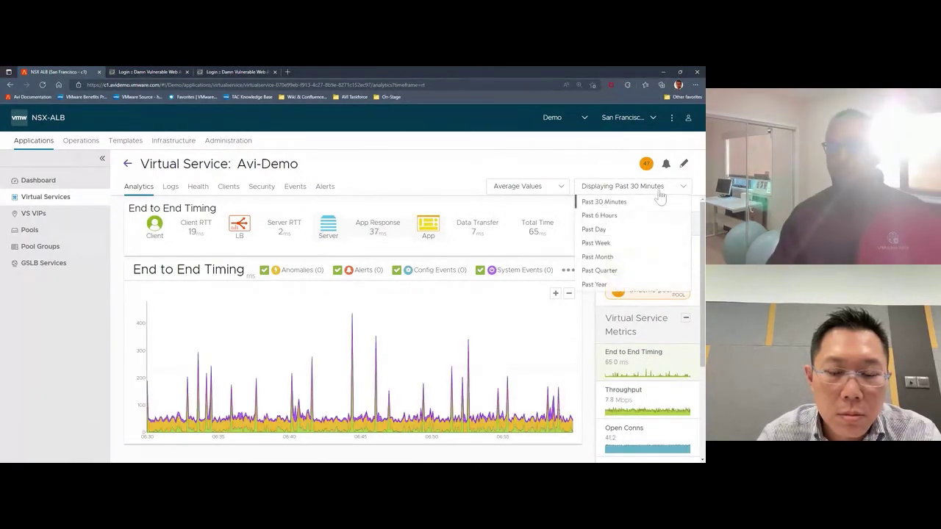
pyautogui.click(578, 163)
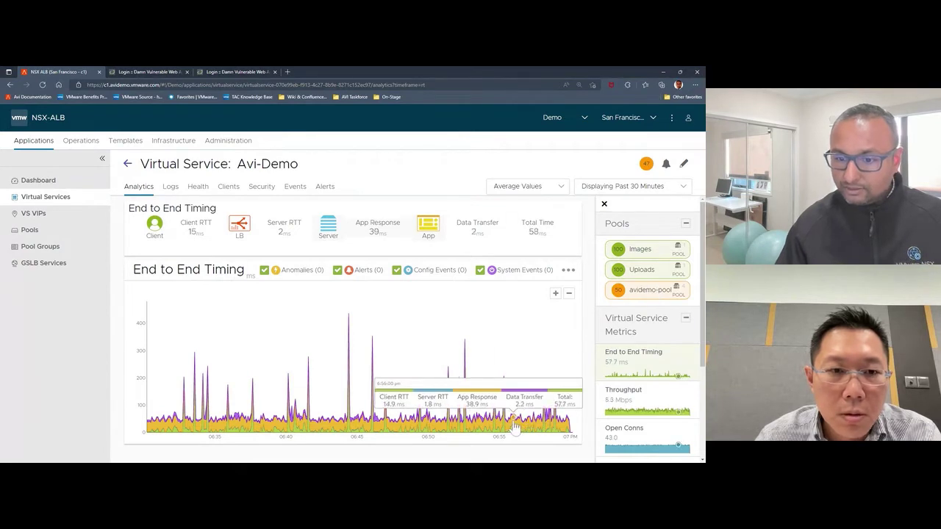
# Step: Display Avi-Demo's analytics for the Past 6 Hours and review the list of virtual service metrics
pyautogui.click(639, 188)
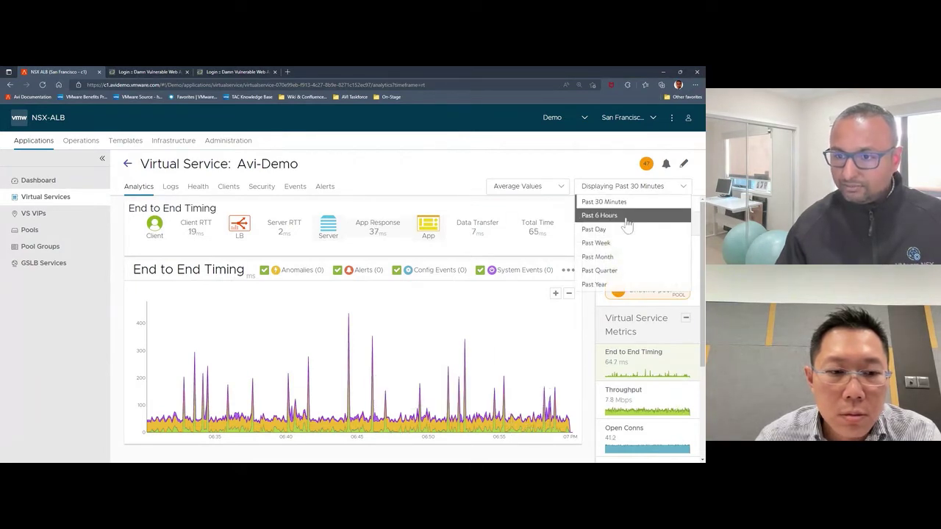
pyautogui.click(623, 217)
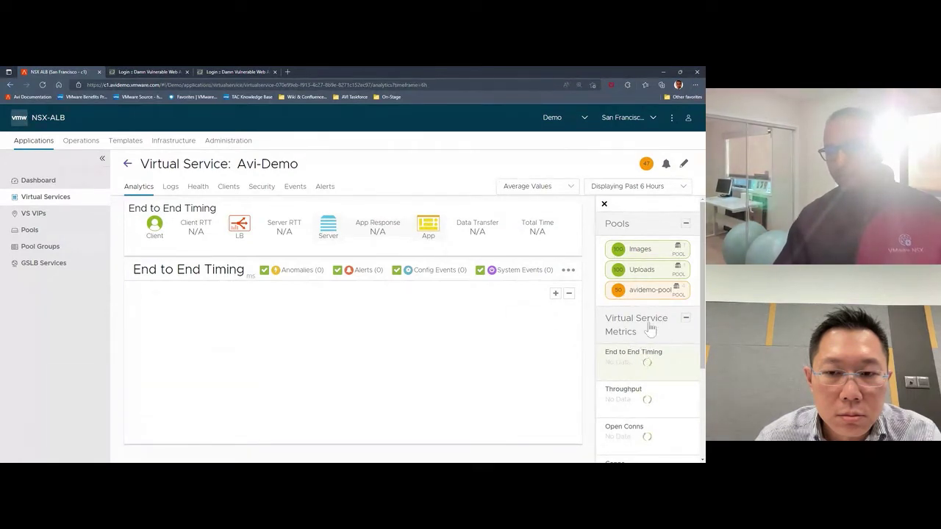
pyautogui.scroll(-3, 649, 354)
pyautogui.scroll(1, 650, 354)
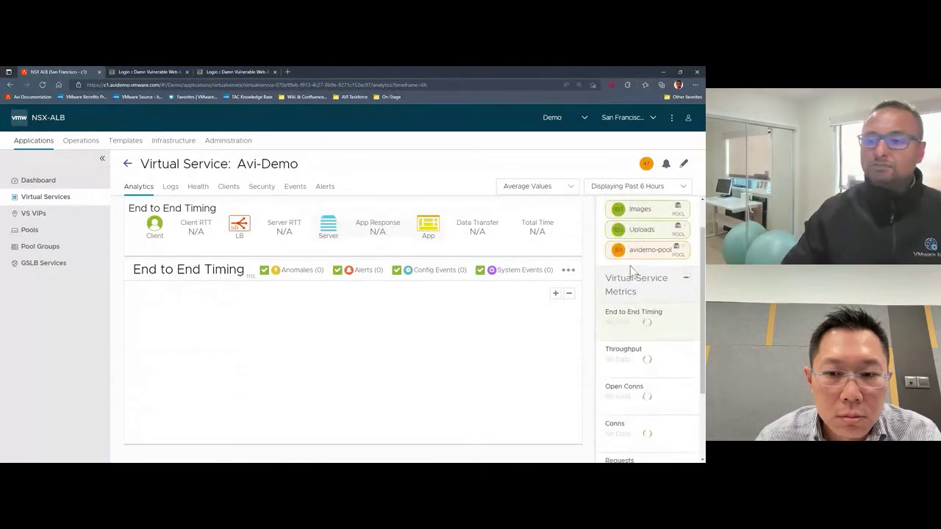
pyautogui.scroll(-1, 636, 307)
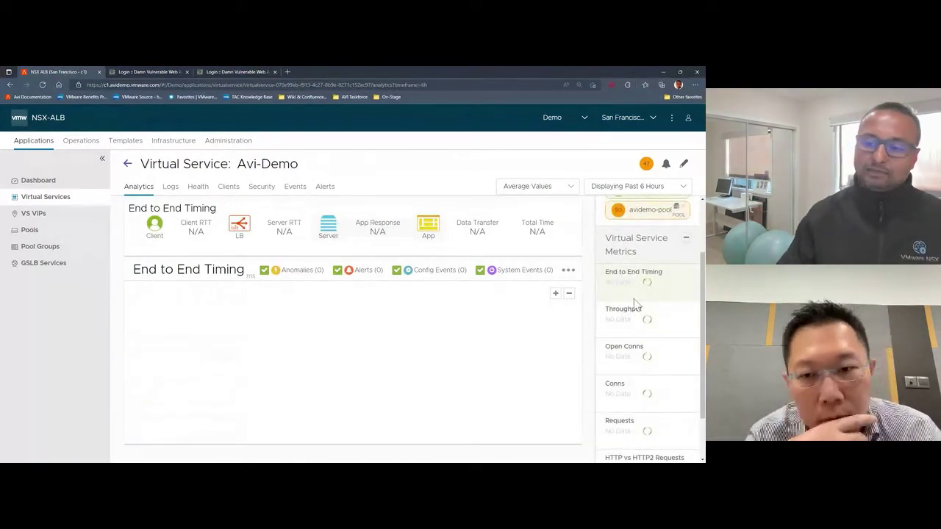
pyautogui.scroll(-2, 637, 313)
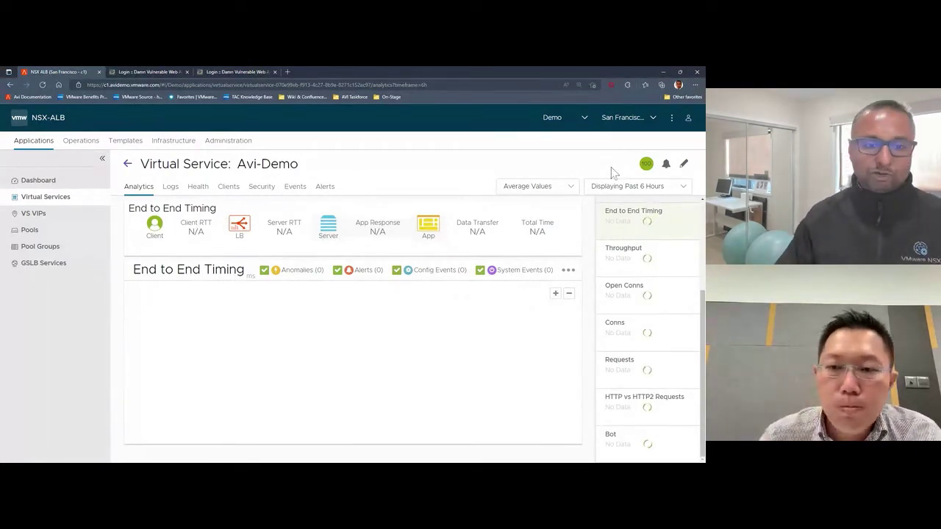
pyautogui.scroll(2, 632, 232)
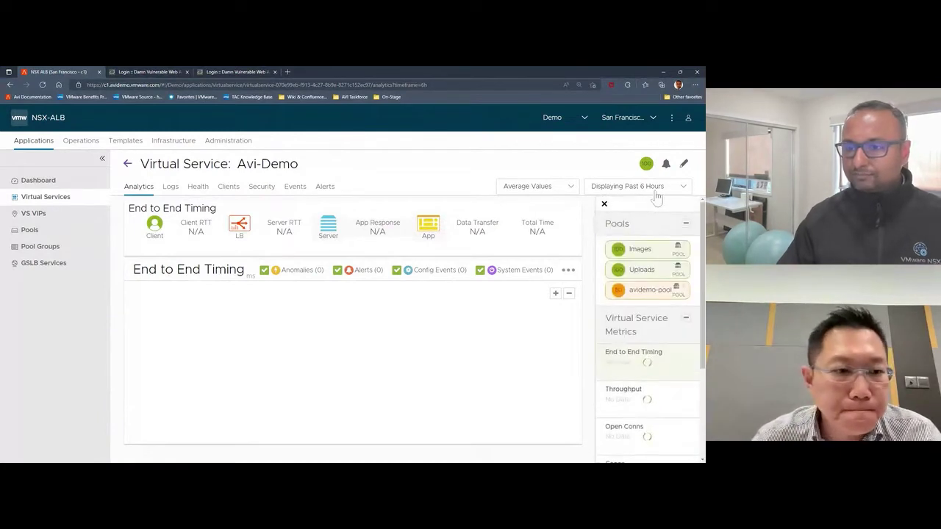
# Step: Switch the analytics range to Past 30 Minutes and return to the virtual services list
pyautogui.click(654, 189)
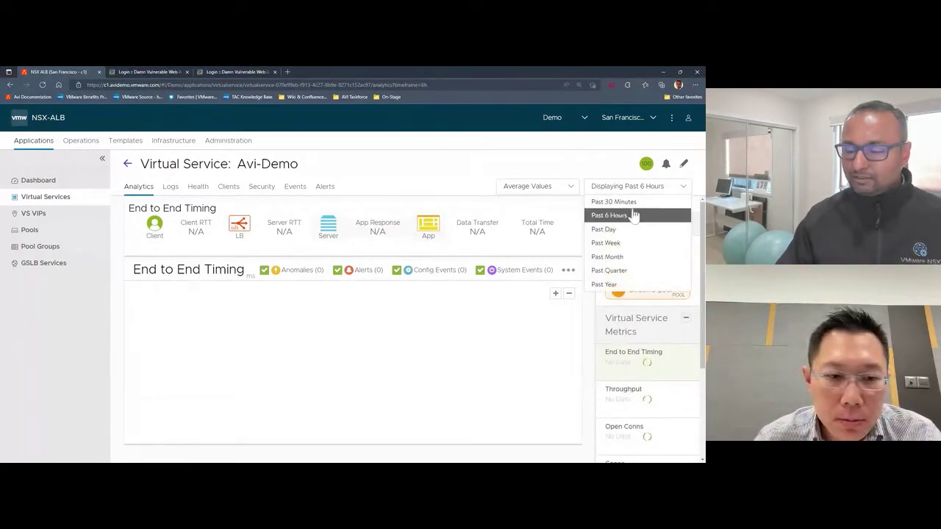
pyautogui.click(635, 203)
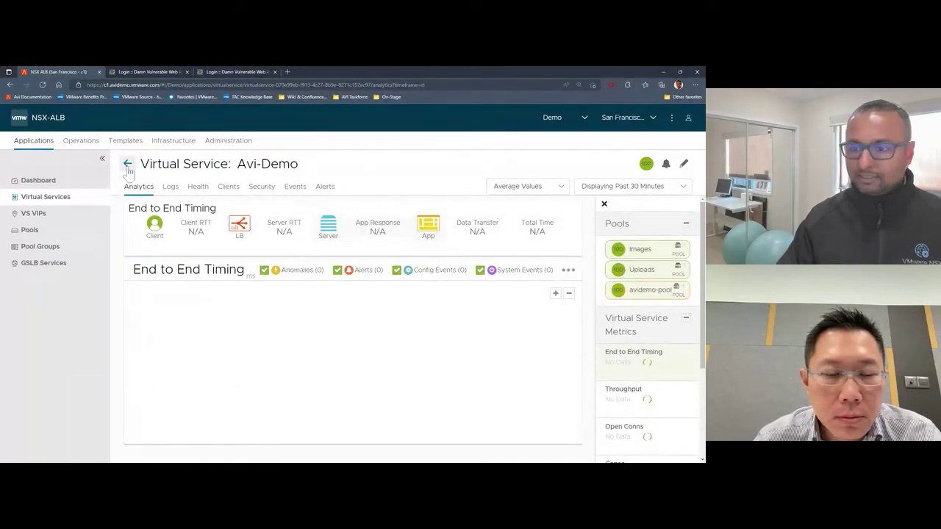
pyautogui.click(128, 164)
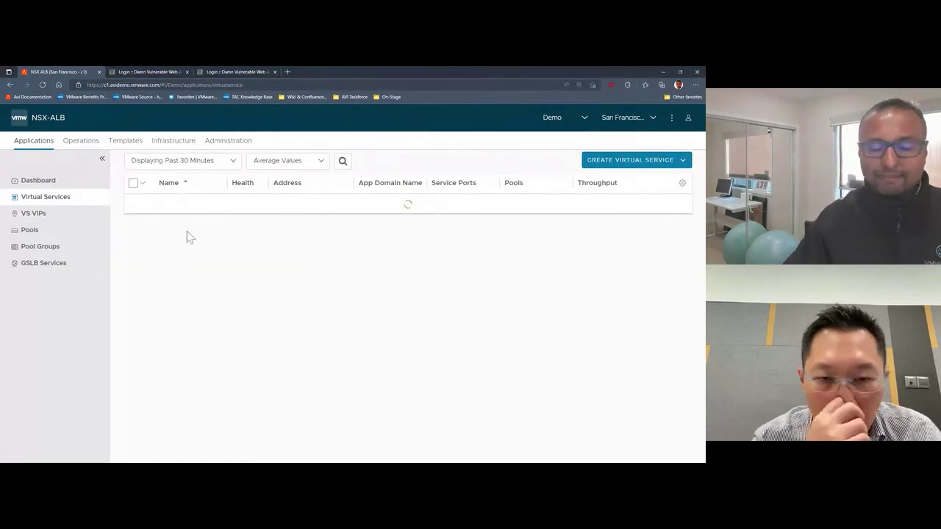
# Step: Reopen Avi-Demo's analytics from the dashboard and set the time range to Past 6 Hours
pyautogui.click(37, 180)
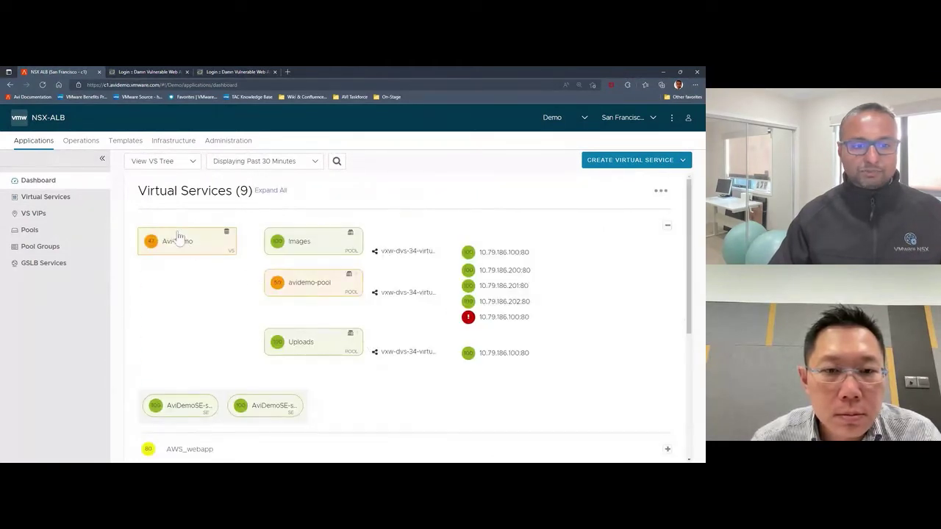
pyautogui.click(179, 248)
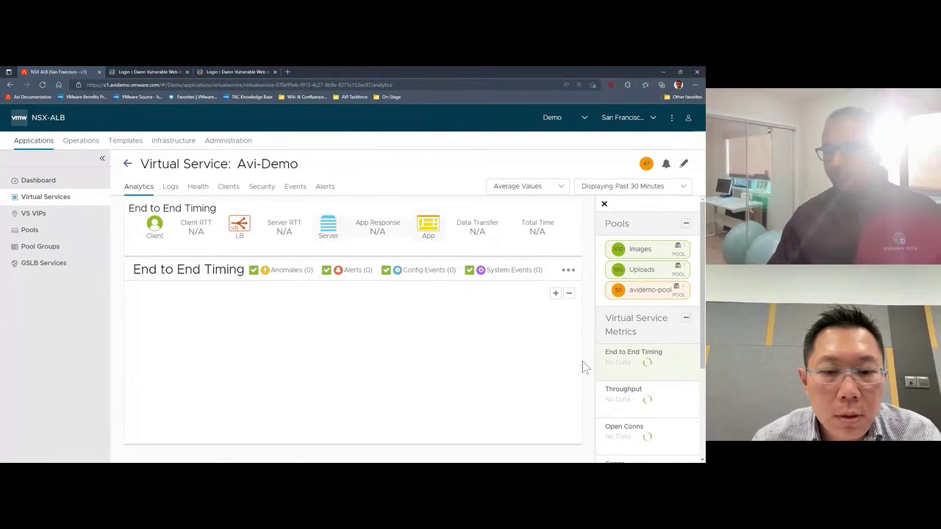
pyautogui.click(661, 191)
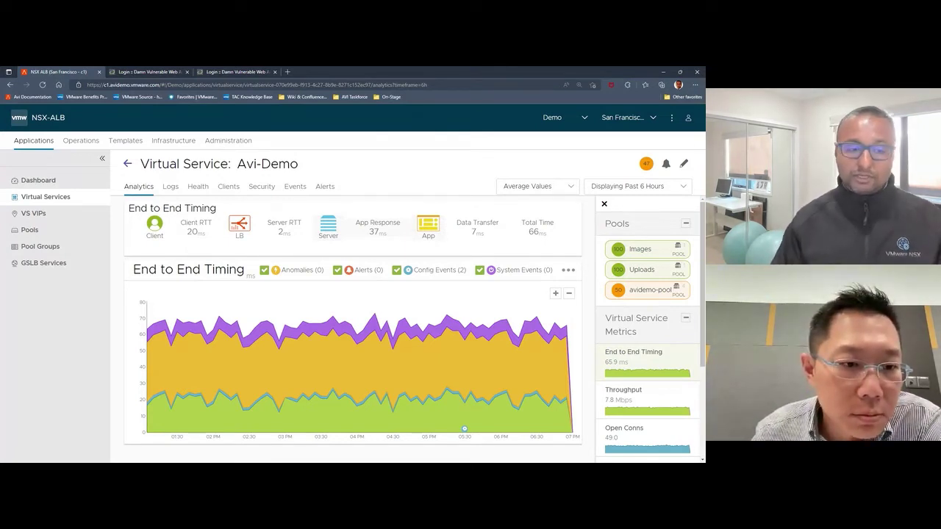
# Step: Filter Avi-Demo's logs to entries with app_response_time>=100
pyautogui.click(170, 186)
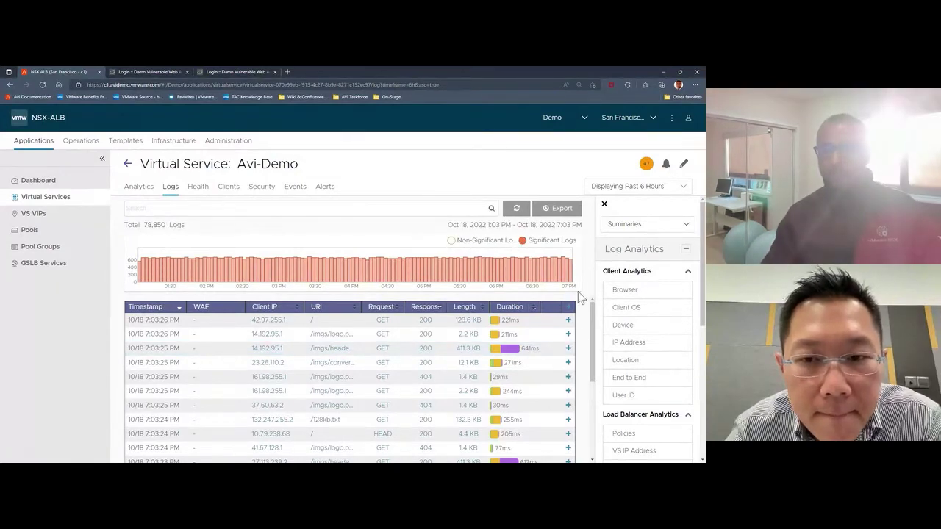
pyautogui.click(233, 208)
pyautogui.click(215, 228)
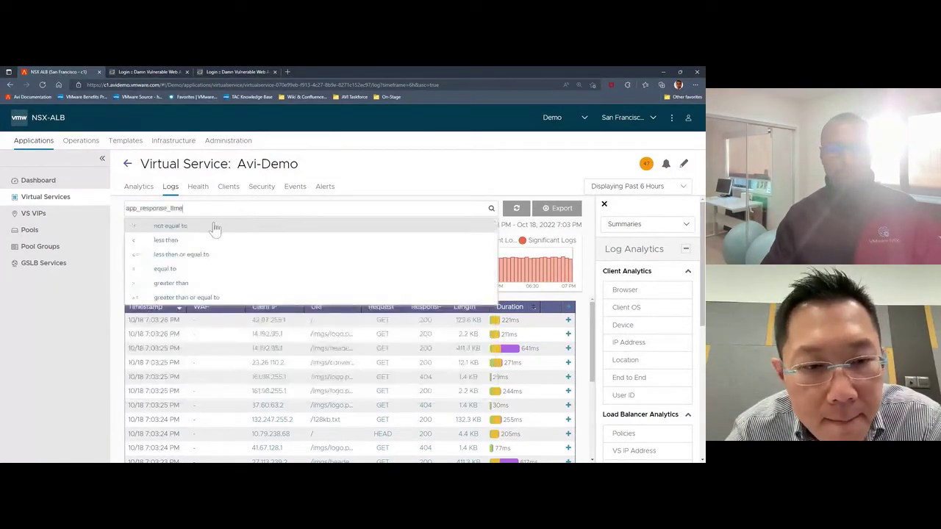
pyautogui.click(208, 298)
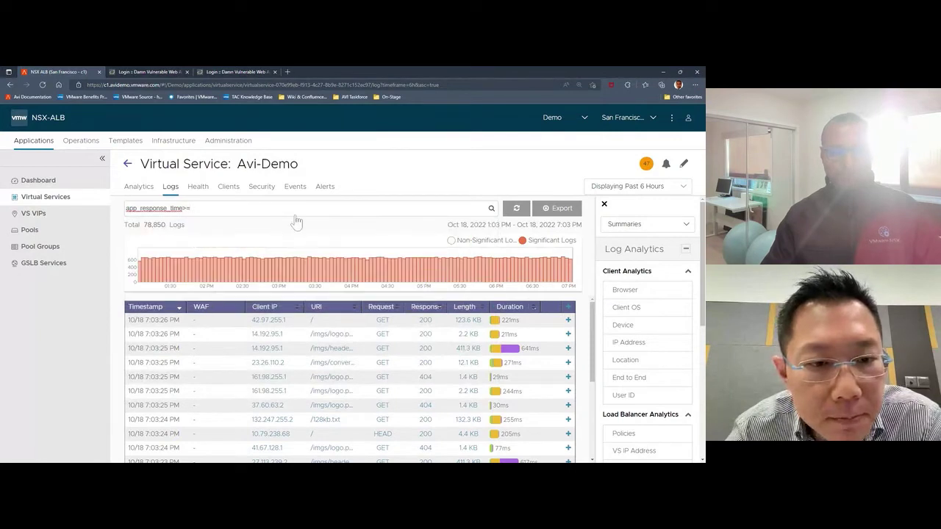
pyautogui.press('Return')
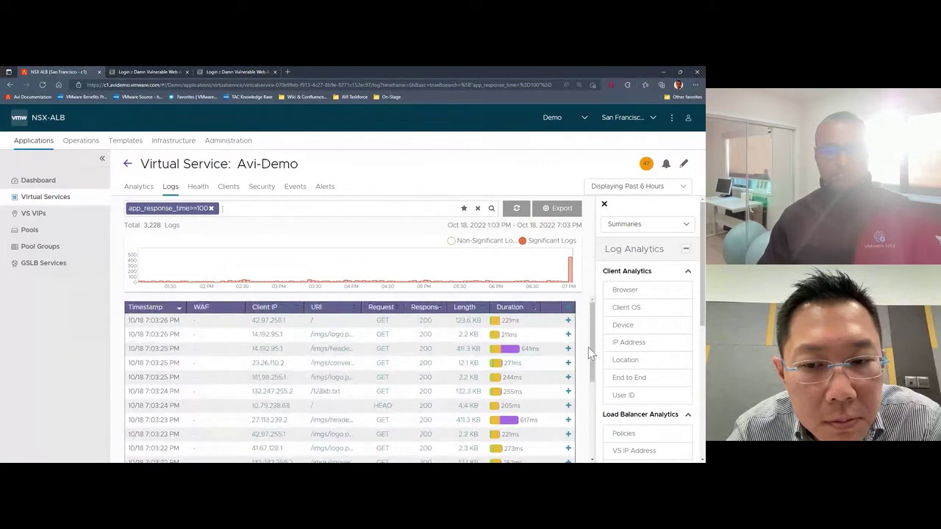
# Step: Expand the first slow-response log entry and examine its timing, client, server and request details
pyautogui.click(568, 321)
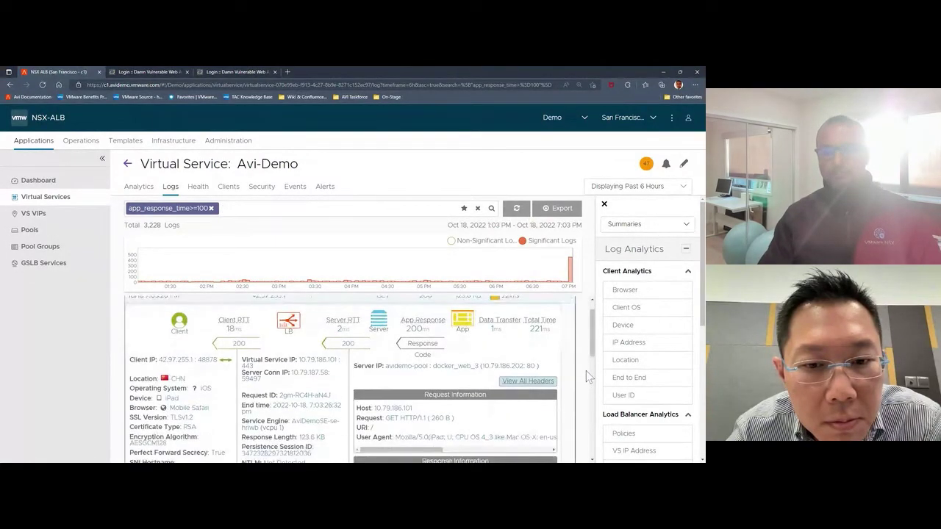
pyautogui.scroll(-2, 586, 370)
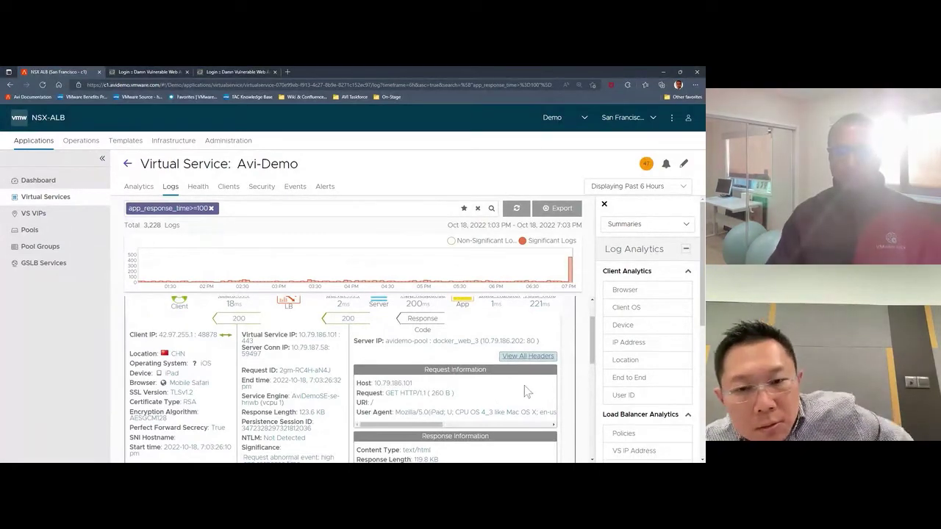
pyautogui.scroll(1, 524, 385)
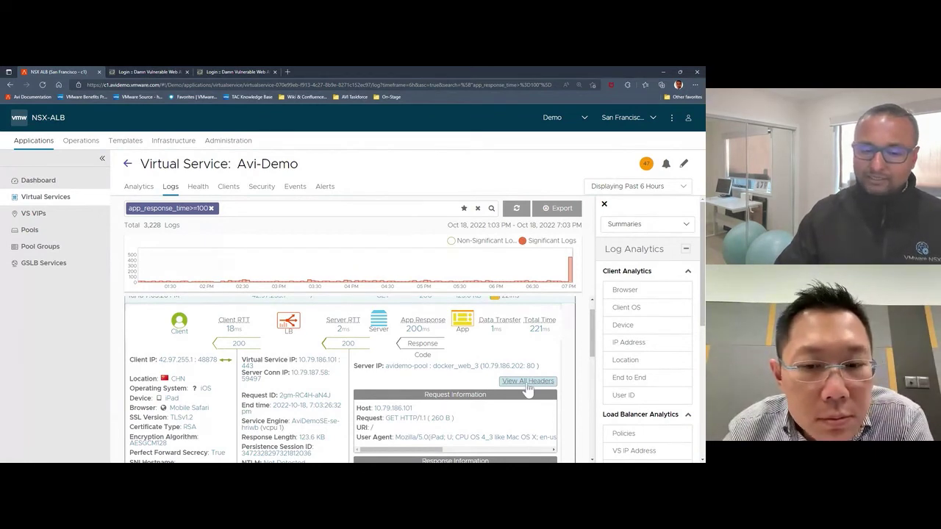
pyautogui.scroll(-2, 346, 389)
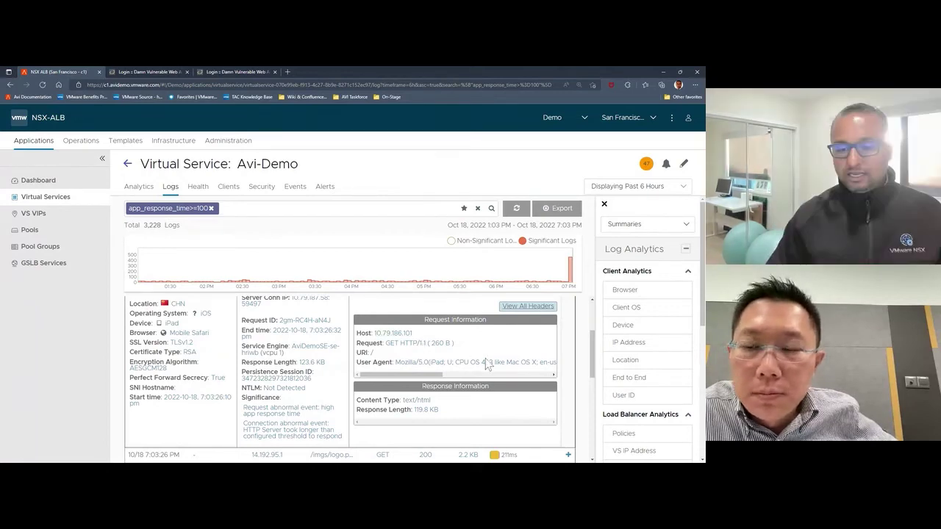
pyautogui.scroll(1, 488, 358)
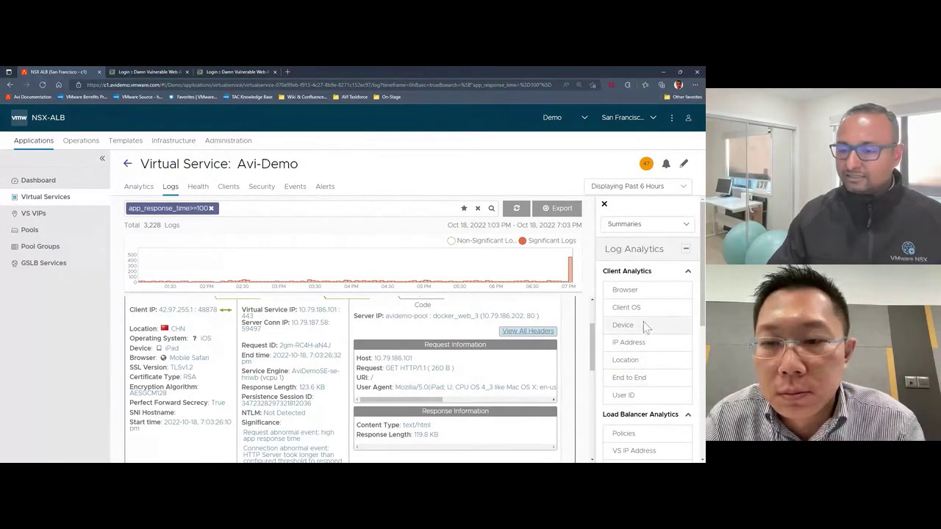
# Step: Review the log analytics categories and examine the top server IP addresses with their share of the slow-response logs
pyautogui.scroll(-3, 645, 327)
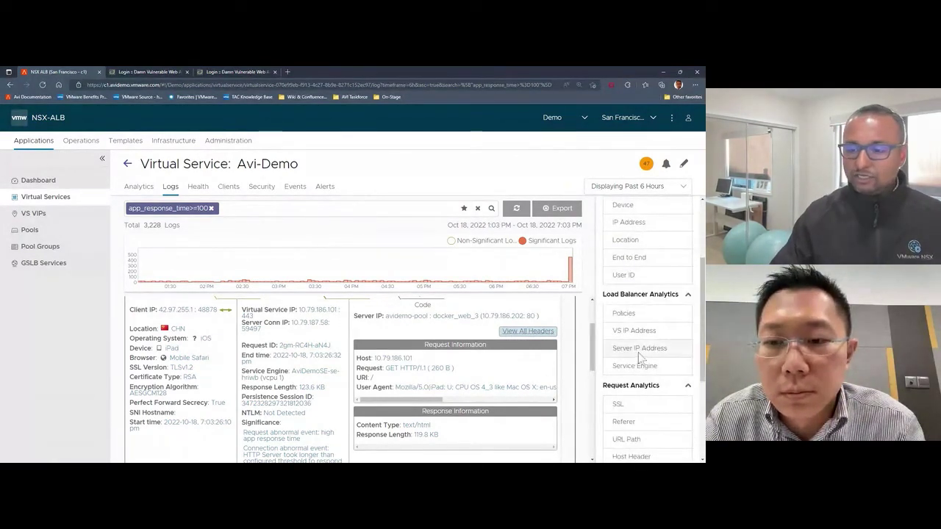
pyautogui.scroll(2, 637, 360)
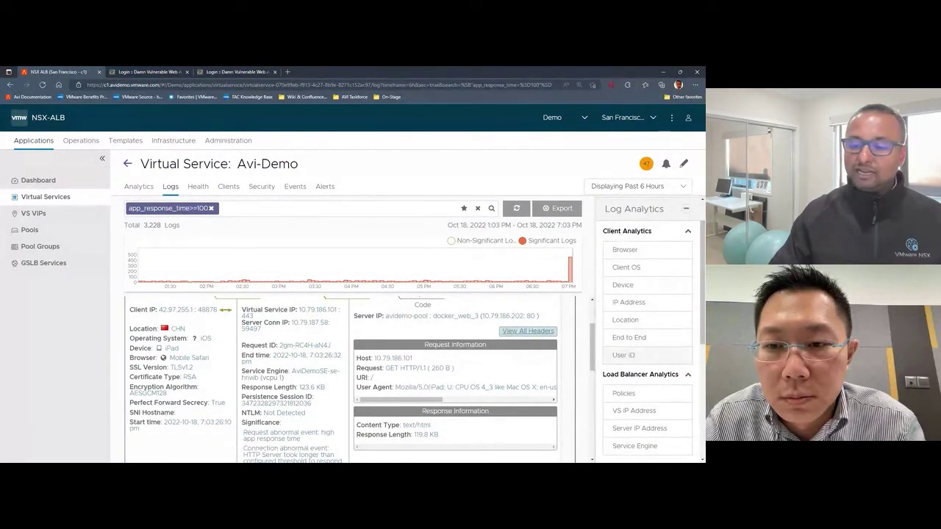
pyautogui.scroll(-1, 630, 380)
pyautogui.scroll(-2, 630, 380)
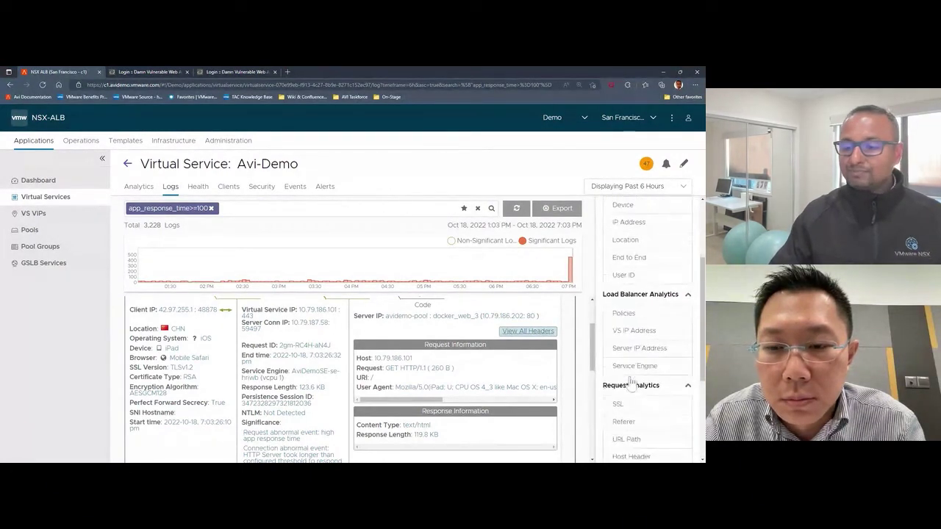
pyautogui.click(640, 349)
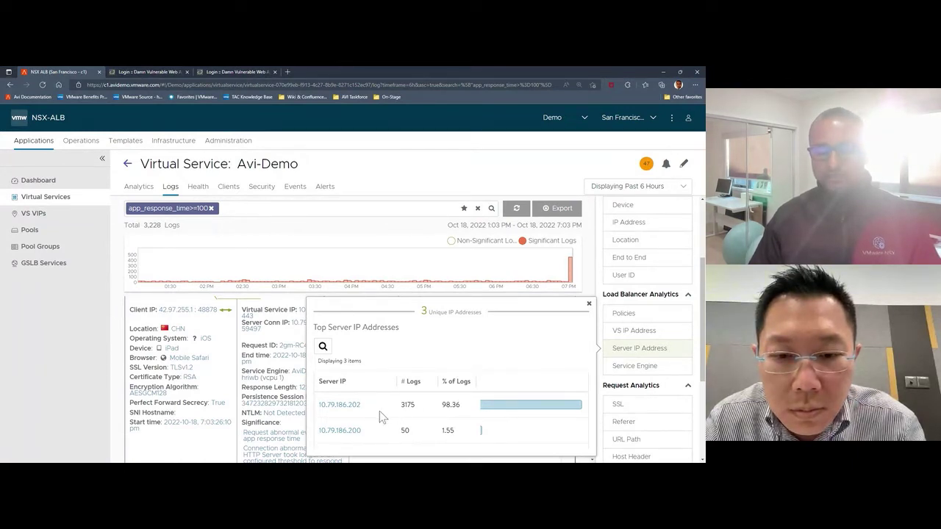
pyautogui.moveTo(382, 407); pyautogui.dragTo(321, 413)
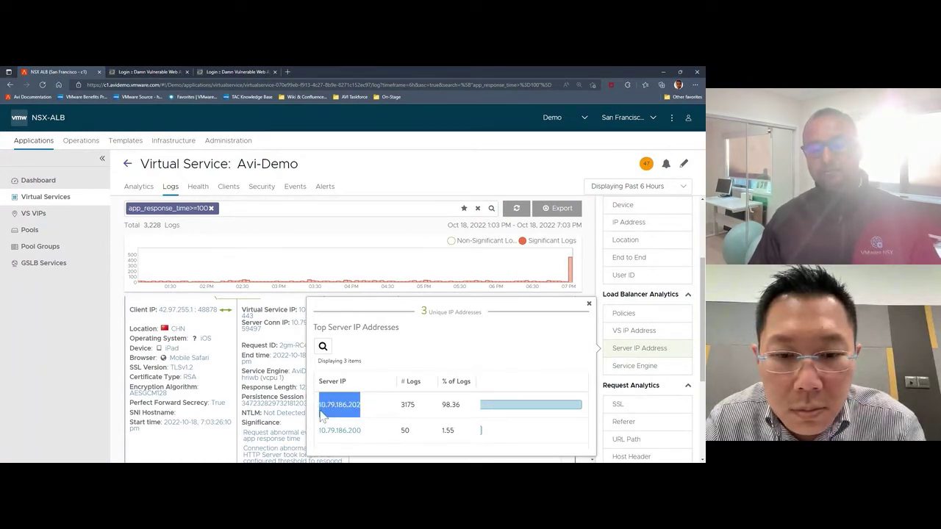
pyautogui.moveTo(468, 409); pyautogui.dragTo(444, 414)
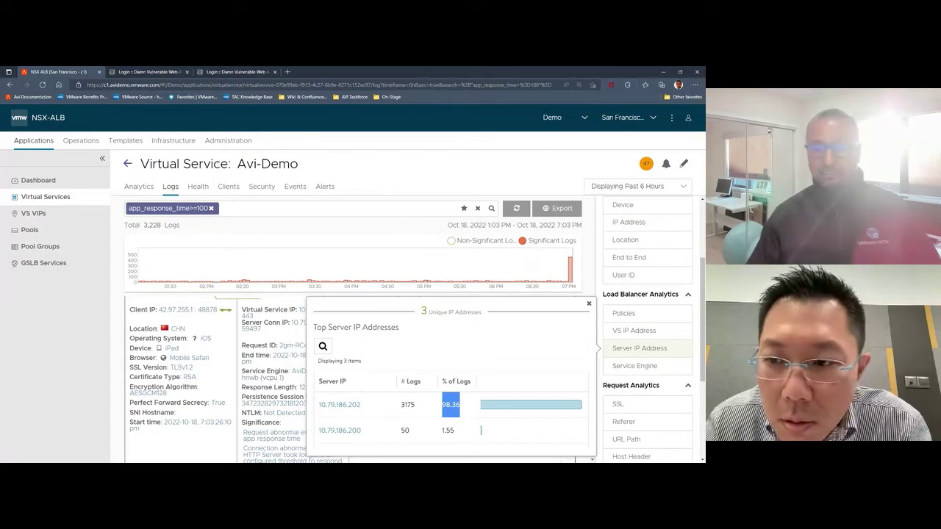
pyautogui.click(599, 364)
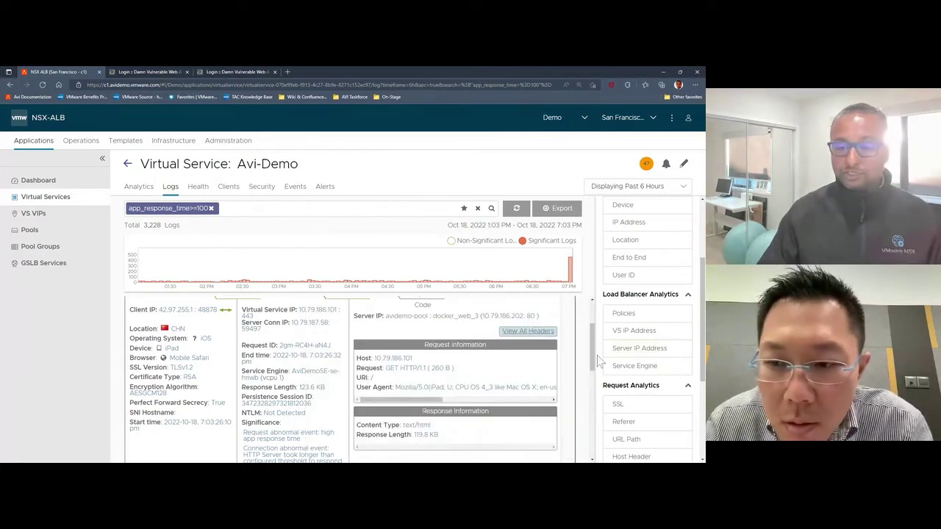
# Step: Clear the response time filter and search Avi-Demo's logs for 404
pyautogui.click(478, 208)
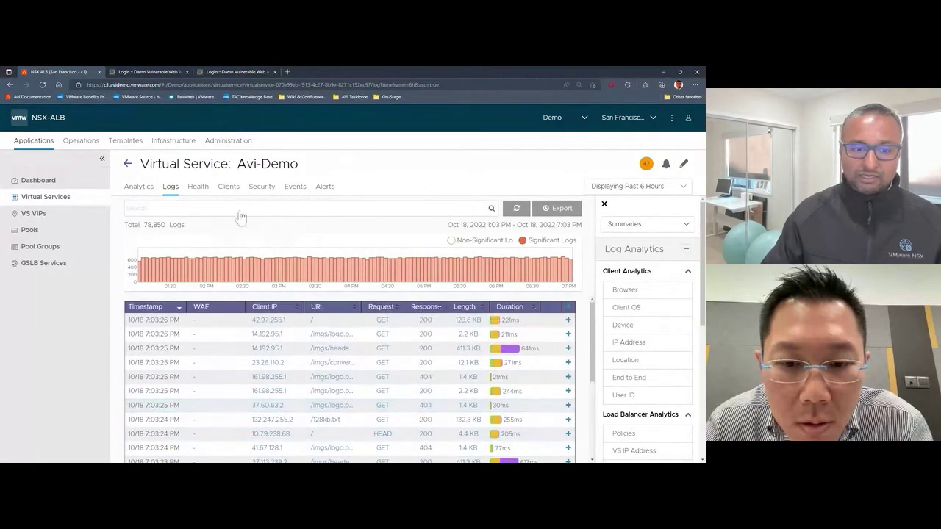
pyautogui.click(239, 210)
pyautogui.write('40')
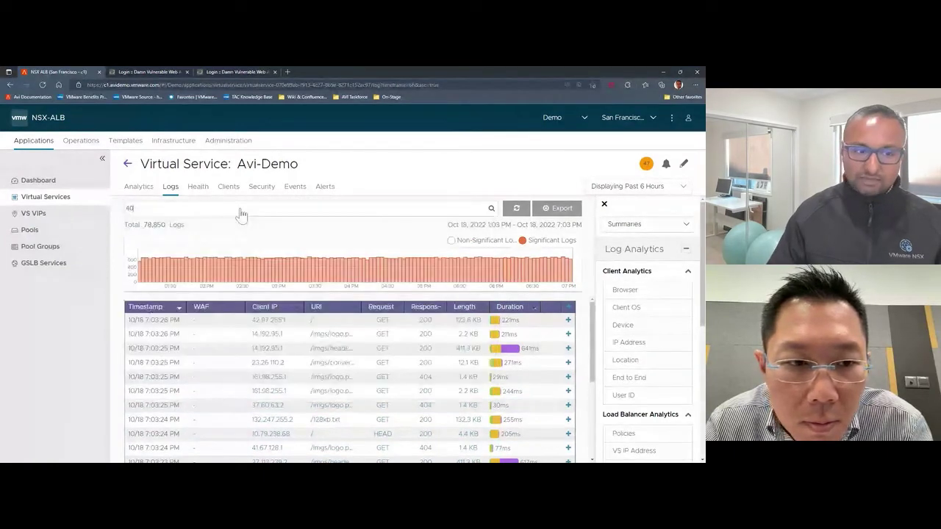
pyautogui.write('4')
pyautogui.press('Return')
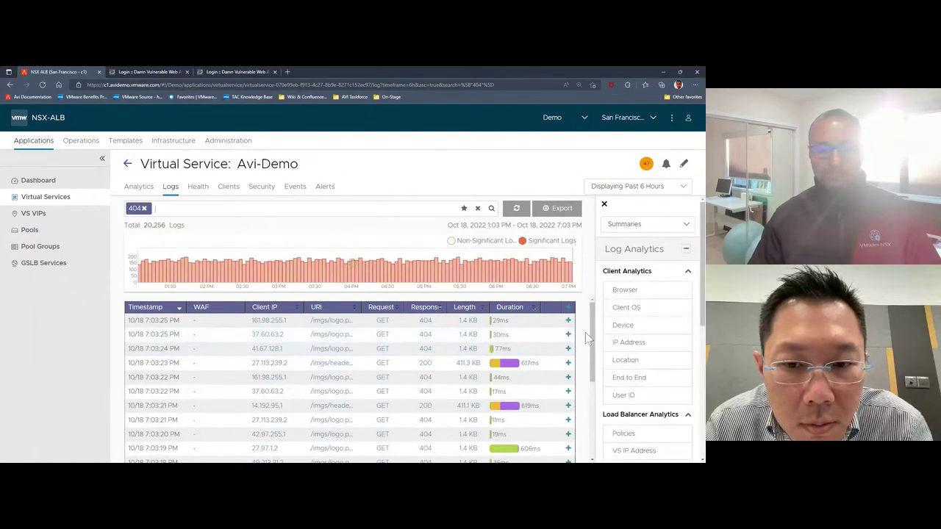
# Step: Expand the first 404 log entry and examine its request and response information, including the content type
pyautogui.click(567, 320)
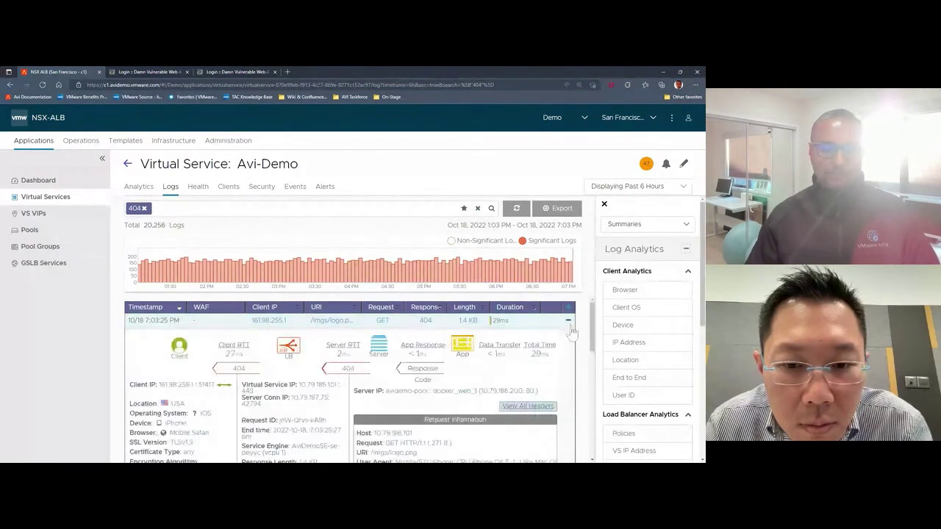
pyautogui.scroll(-1, 578, 346)
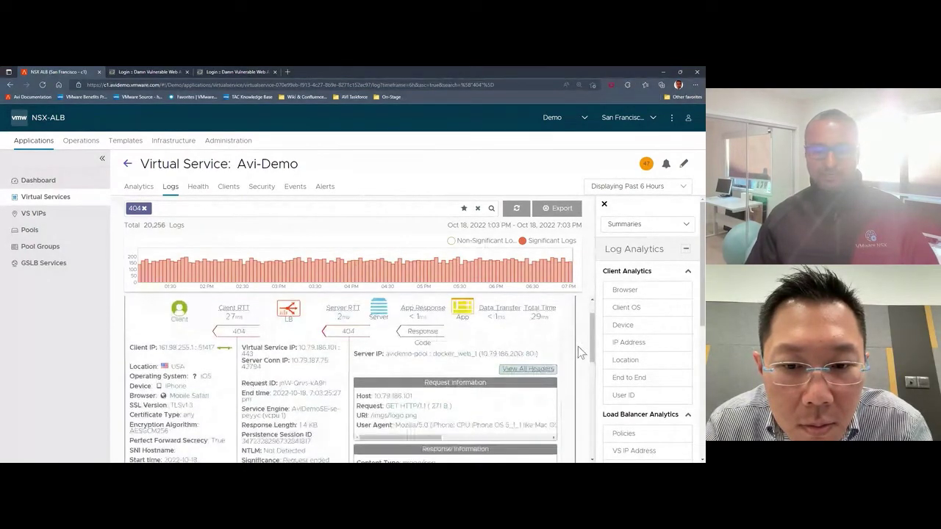
pyautogui.scroll(-1, 578, 348)
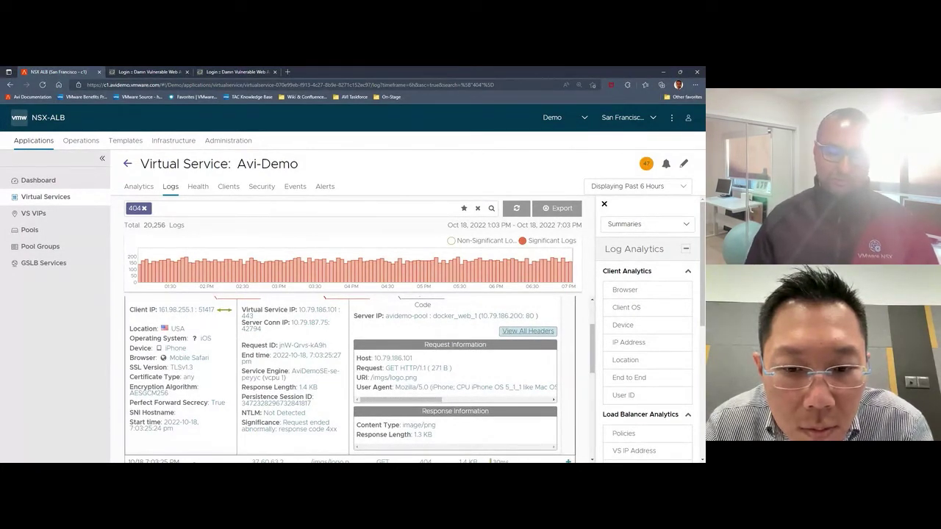
pyautogui.moveTo(357, 425); pyautogui.dragTo(383, 425)
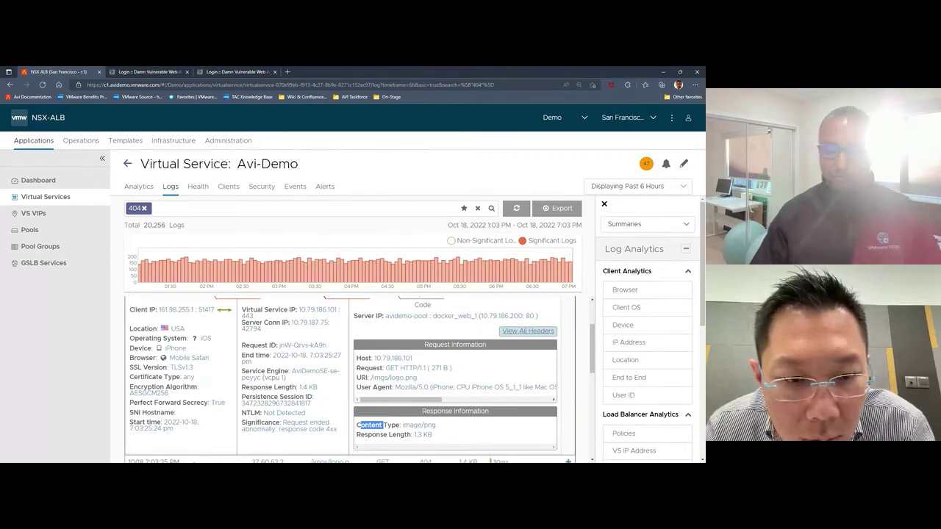
# Step: Examine the URL Path and Server IP Address breakdowns of the 404 logs
pyautogui.scroll(-5, 637, 435)
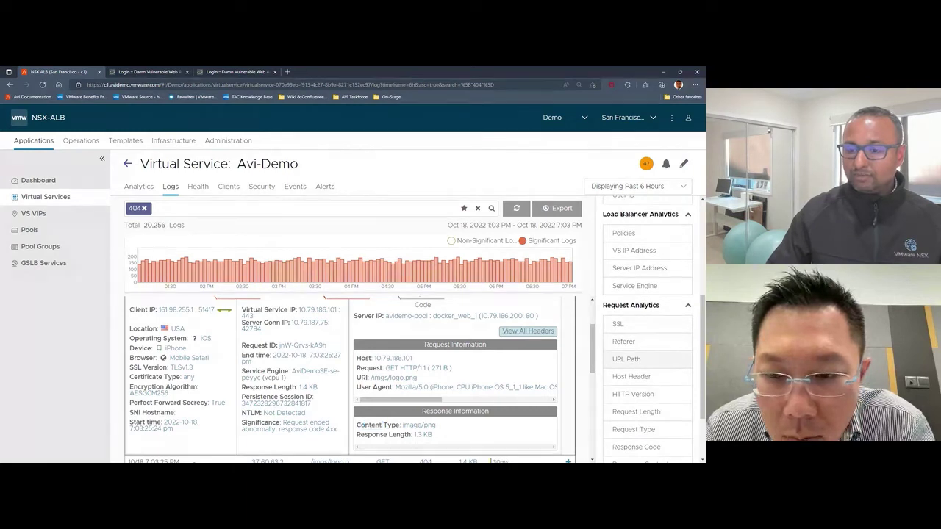
pyautogui.click(626, 359)
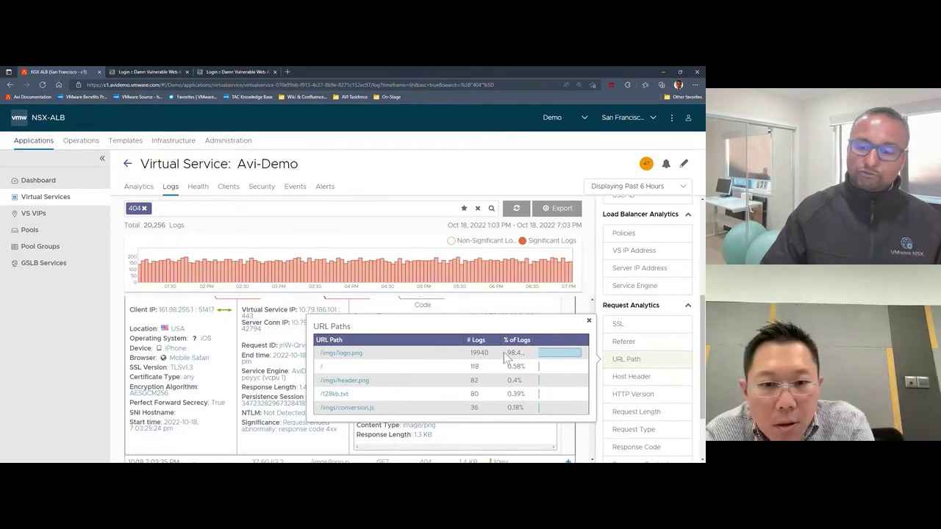
pyautogui.click(639, 268)
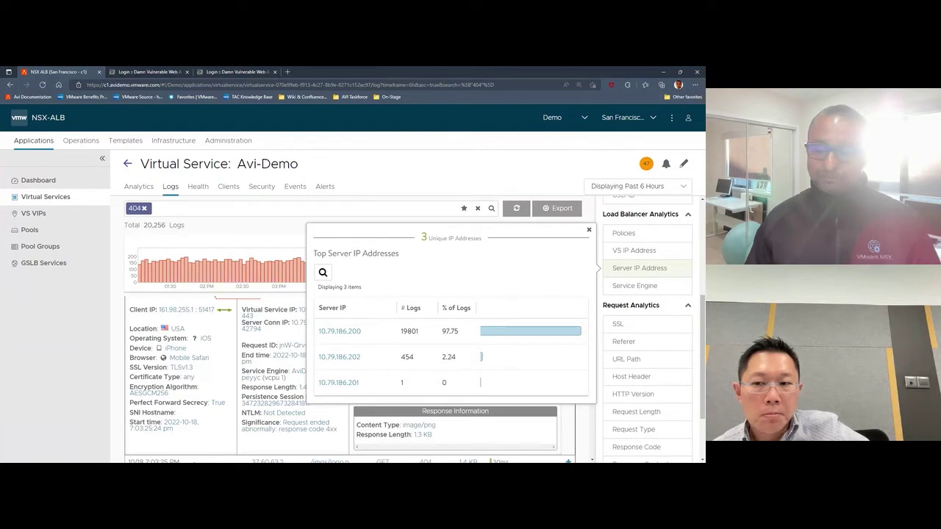
pyautogui.click(589, 230)
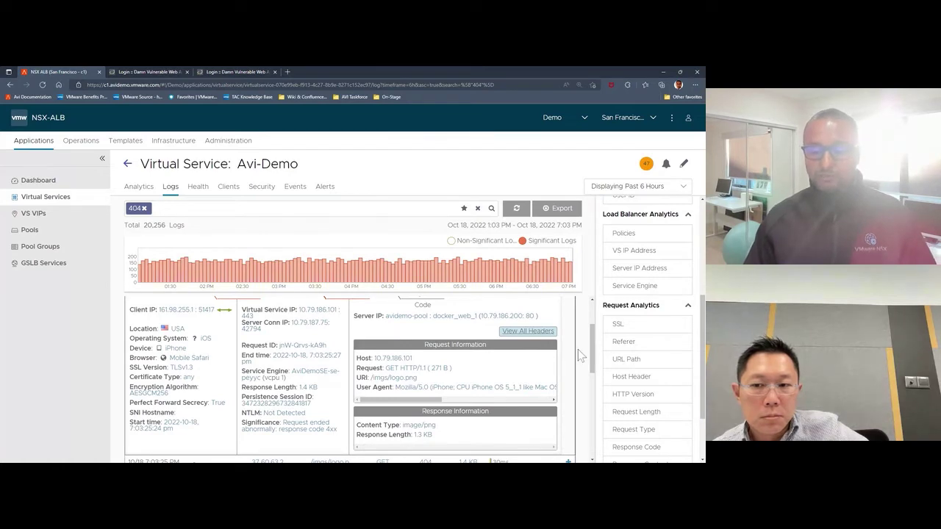
# Step: View all headers of the 404 log entry with the request headers expanded, and return to the virtual services list
pyautogui.click(536, 332)
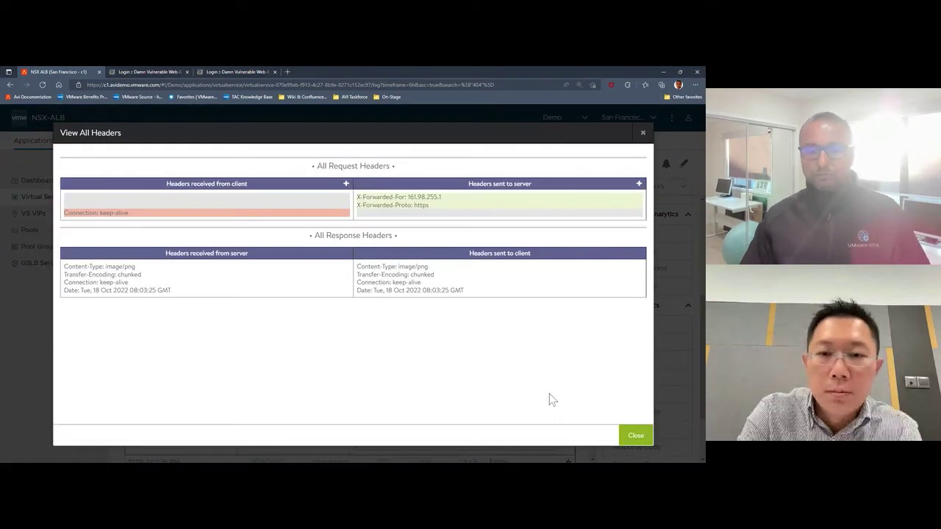
pyautogui.click(637, 184)
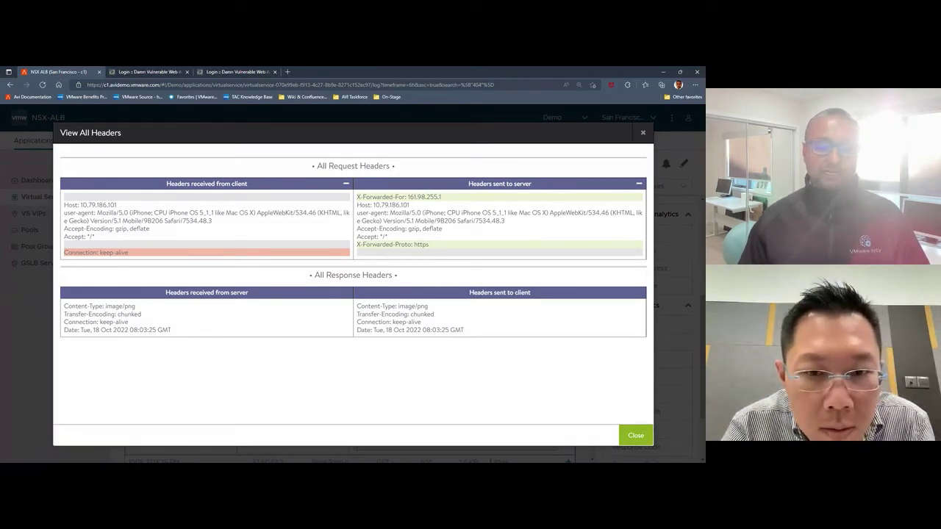
pyautogui.click(633, 438)
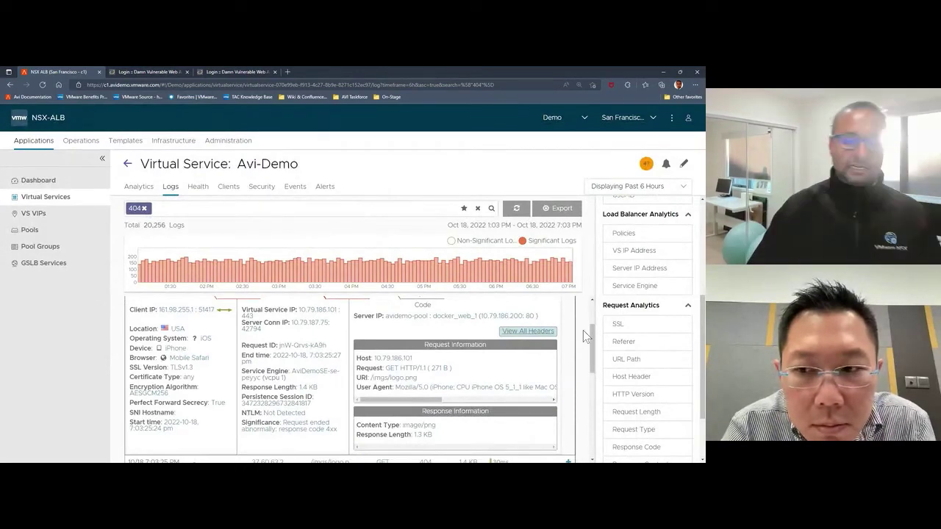
pyautogui.click(126, 164)
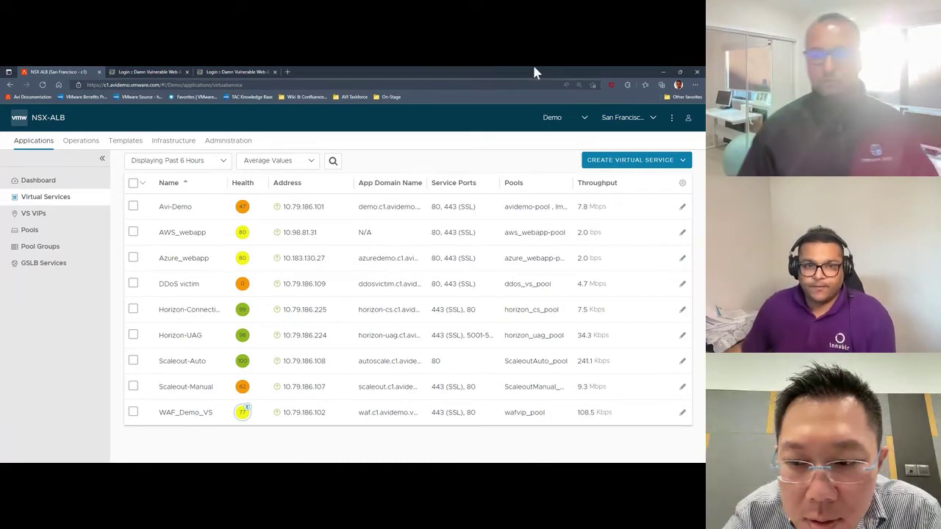
# Step: Switch to the Marketing tenant and start a new virtual service on azure_cloud
pyautogui.click(581, 120)
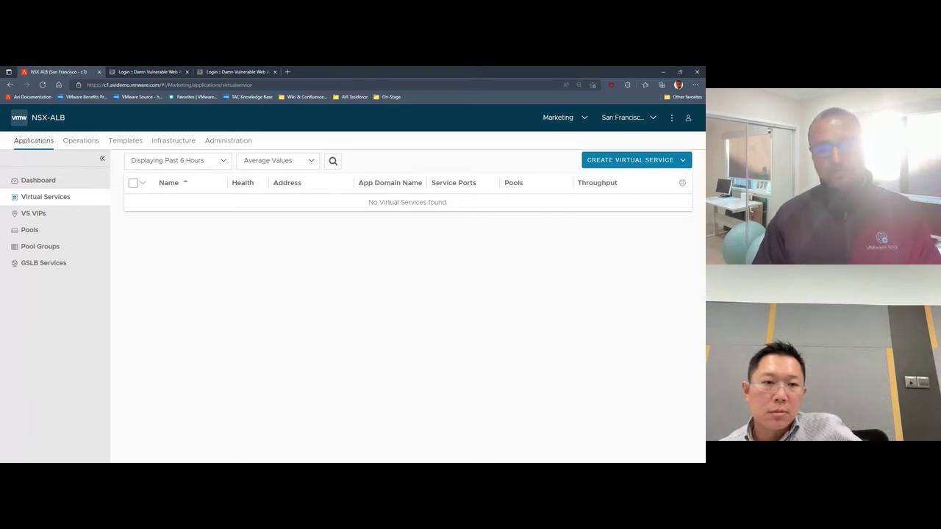
pyautogui.click(624, 164)
pyautogui.click(647, 181)
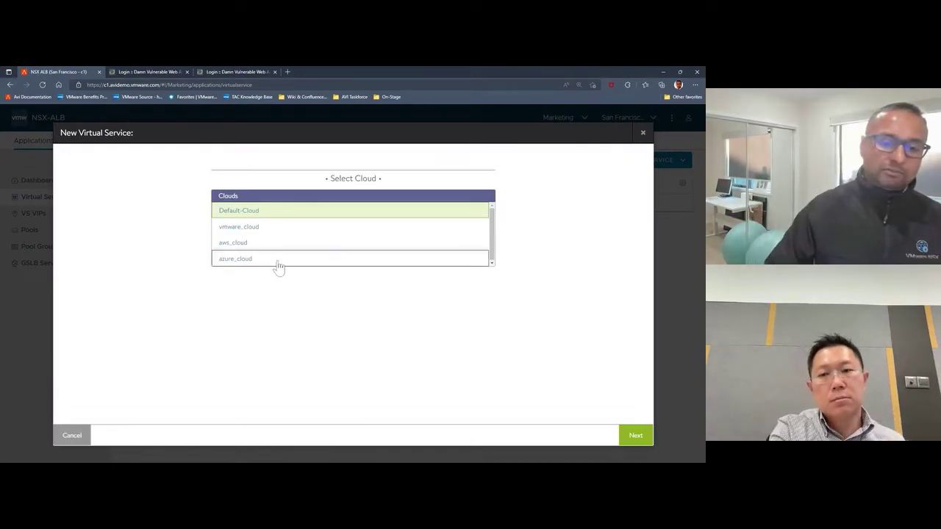
pyautogui.click(273, 261)
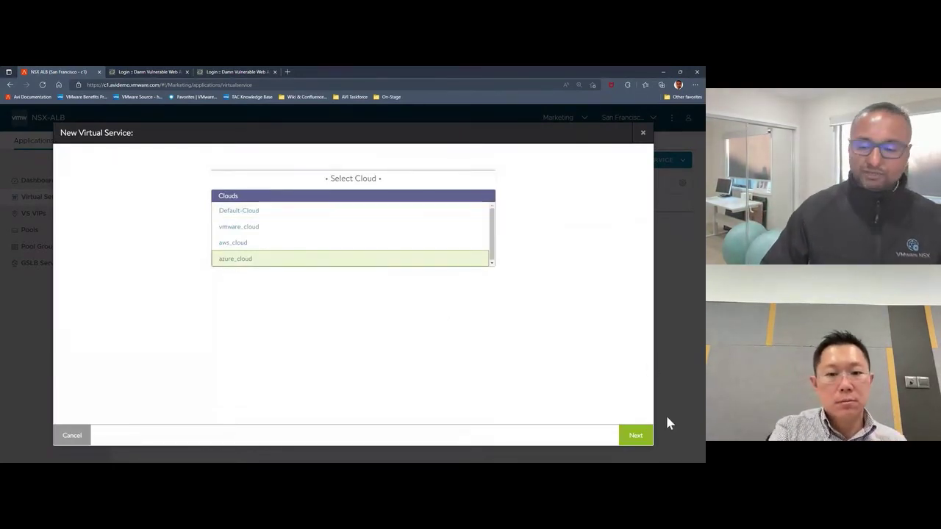
pyautogui.click(636, 438)
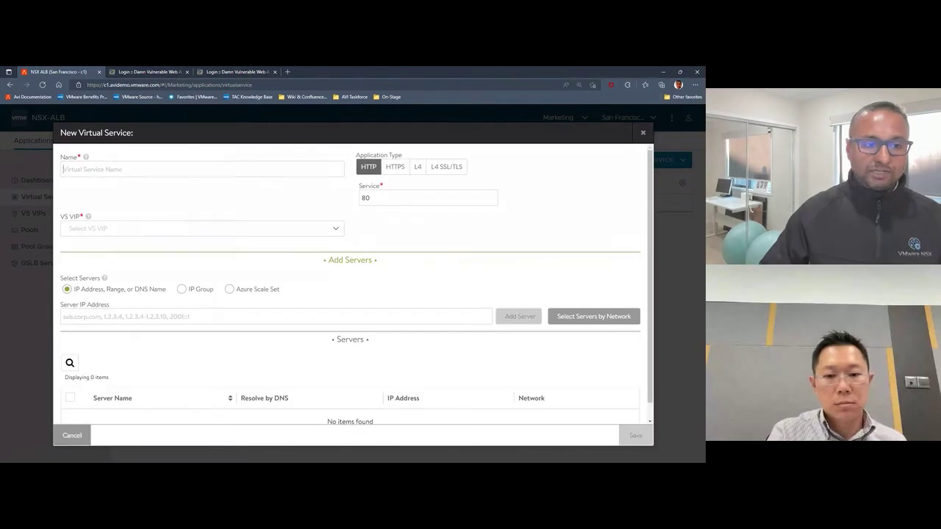
# Step: Name the new virtual service Meetup and start creating a VS VIP for it
pyautogui.write('Meetup')
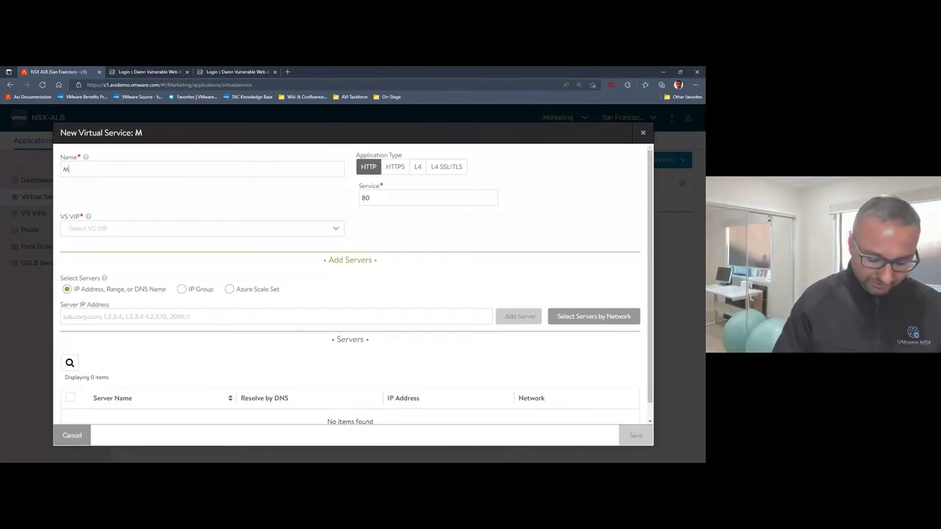
pyautogui.click(233, 233)
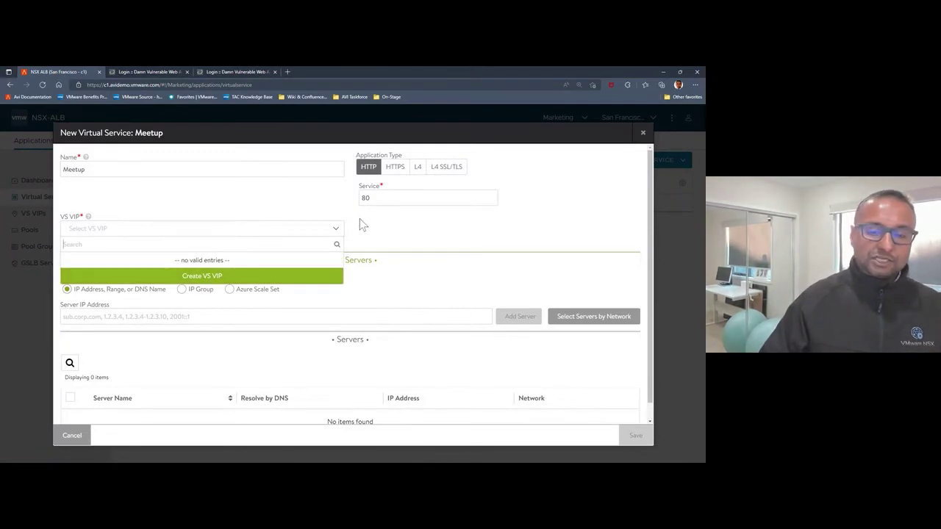
pyautogui.click(202, 275)
pyautogui.scroll(-1, 225, 307)
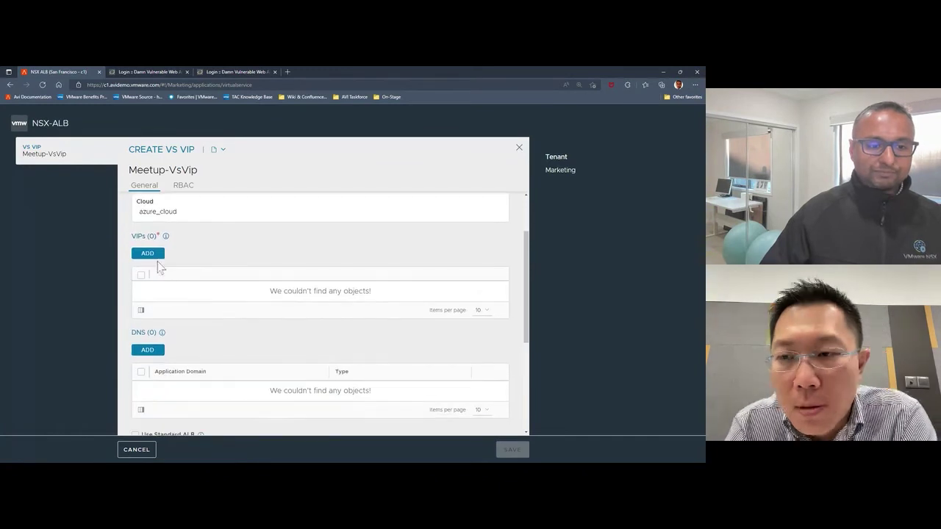
# Step: Add an auto-allocated VIP using network Subnet_10.183.130.0_26 and IPv4 subnet 10.183.130.0/26, with no public IP
pyautogui.click(149, 253)
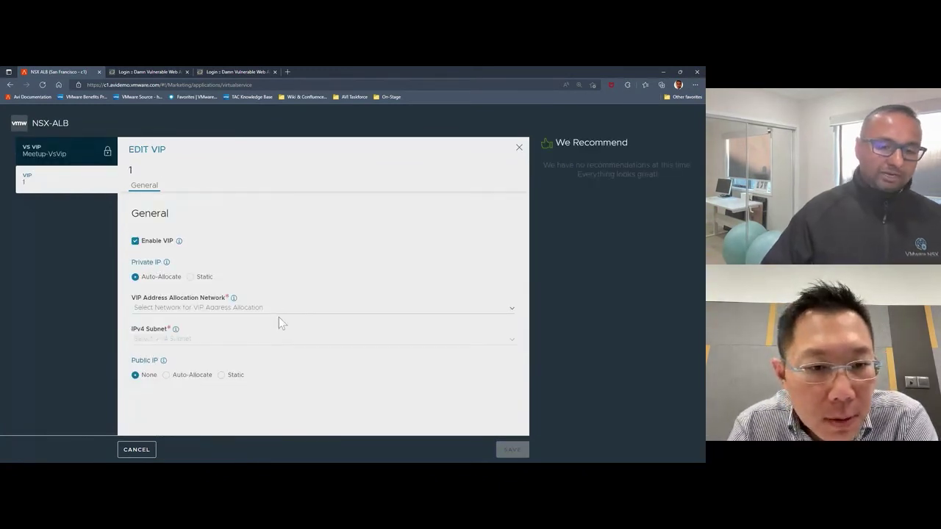
pyautogui.click(252, 308)
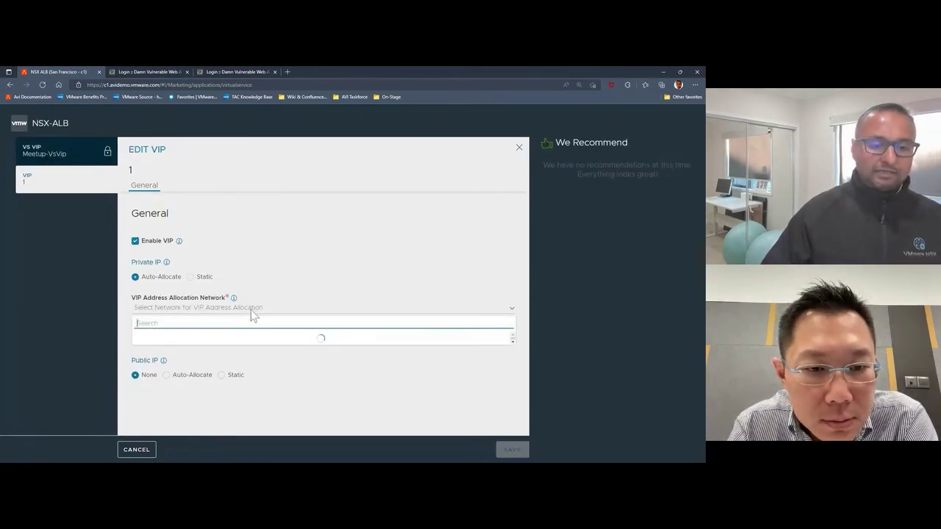
pyautogui.click(224, 340)
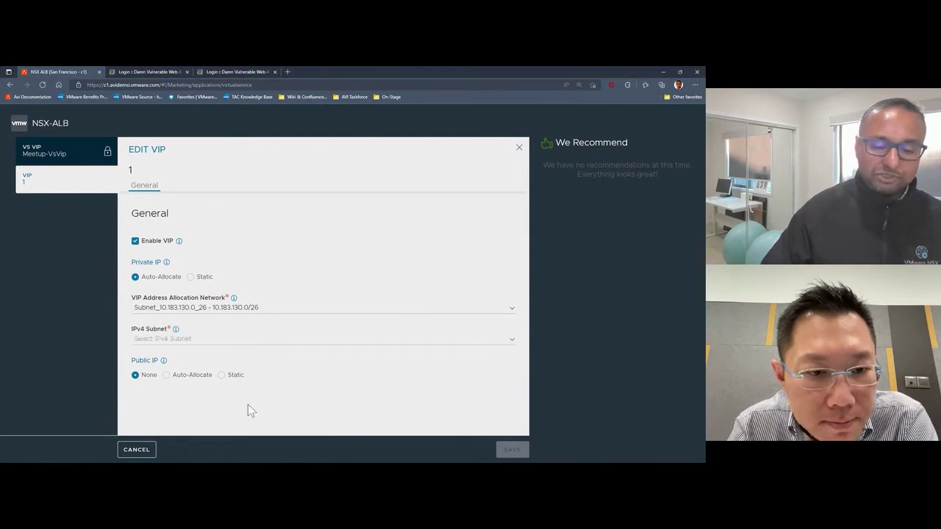
pyautogui.click(212, 342)
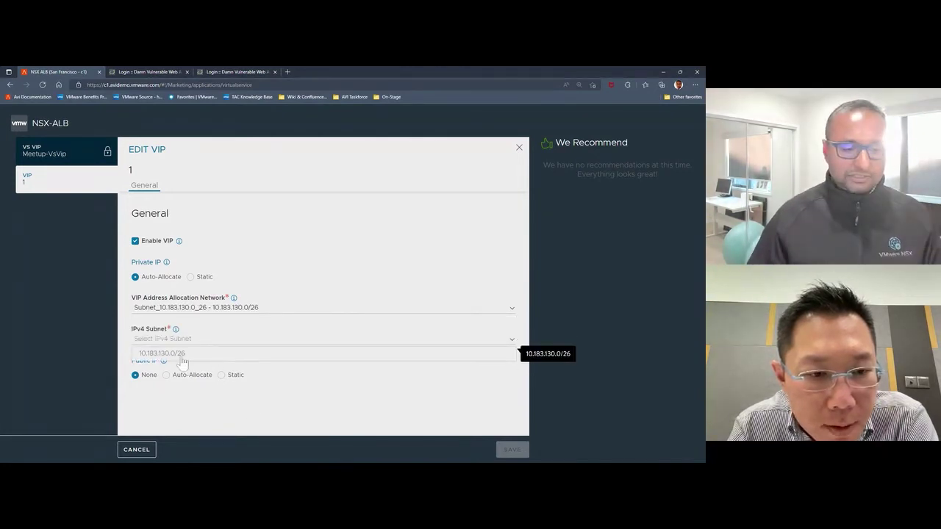
pyautogui.click(181, 357)
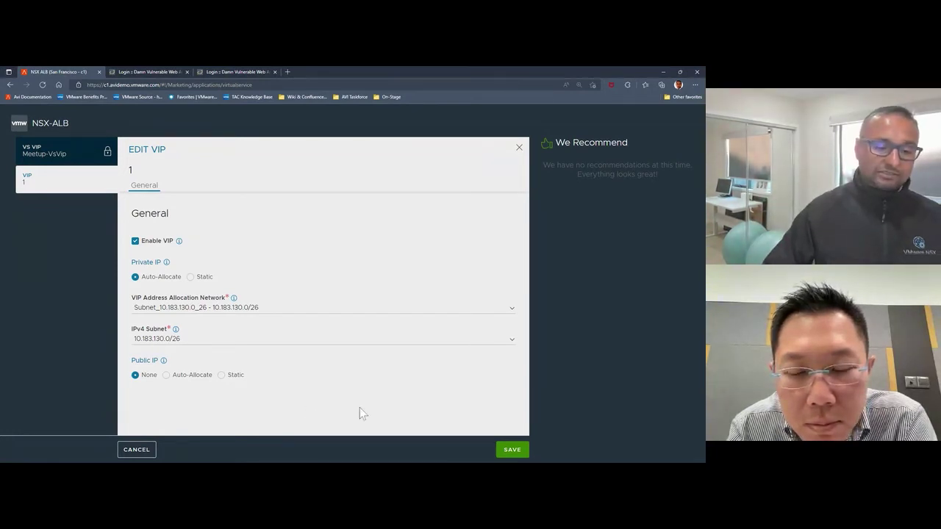
pyautogui.click(511, 451)
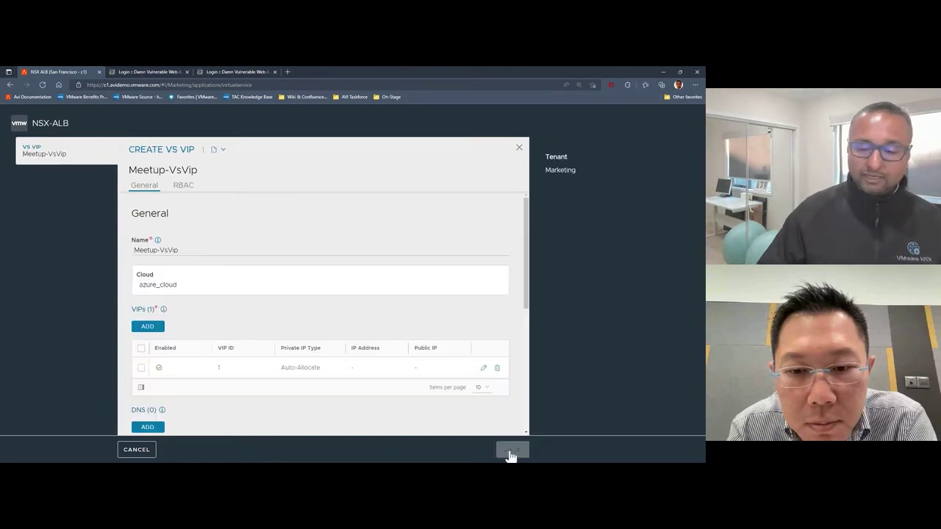
# Step: Add a type A DNS entry for Meetup.c1.avidemo.vmware.com to the VS VIP and save the VS VIP
pyautogui.scroll(-2, 312, 430)
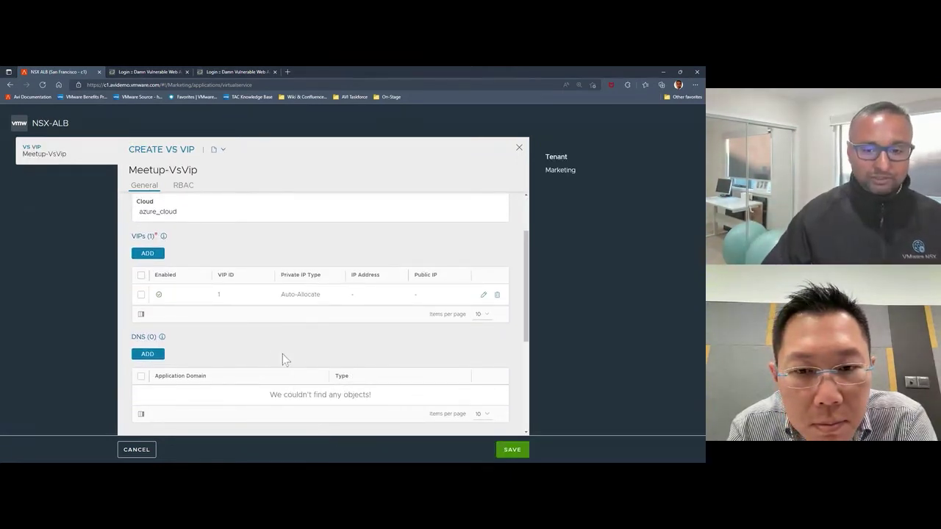
pyautogui.click(154, 355)
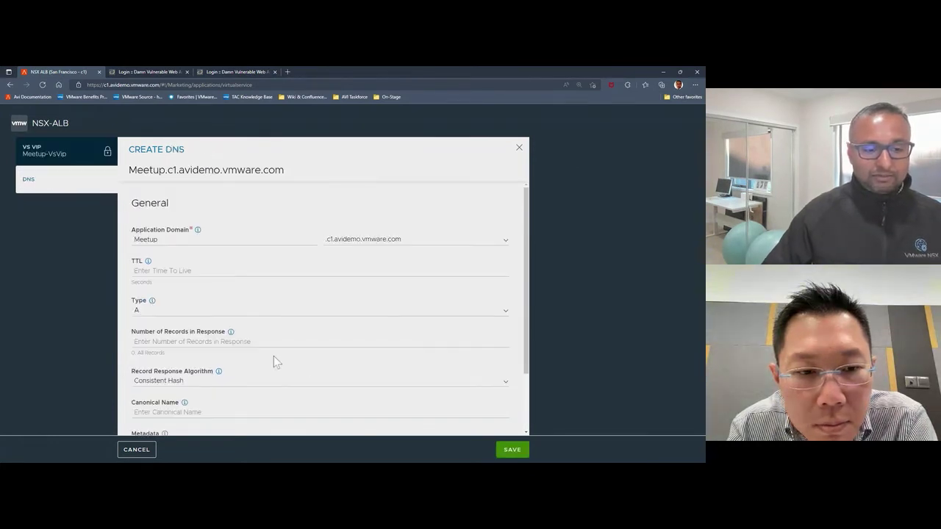
pyautogui.click(512, 450)
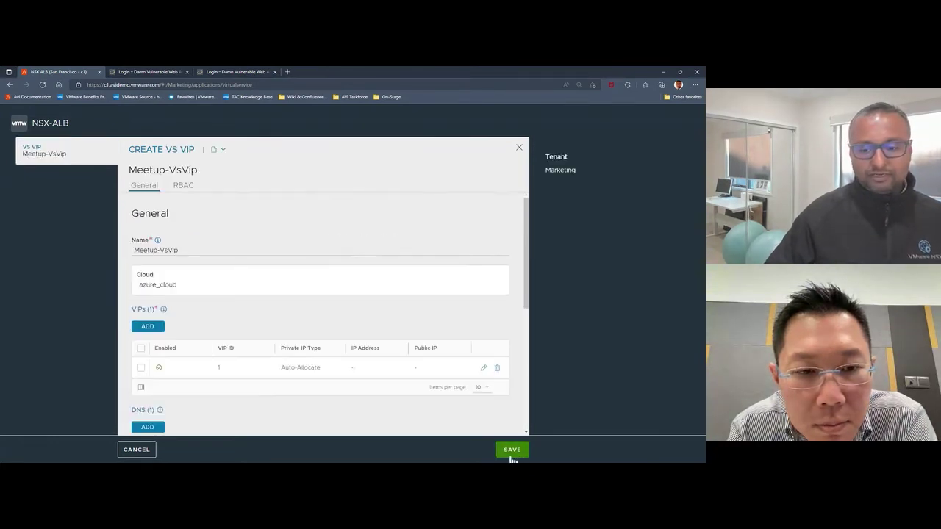
pyautogui.scroll(-2, 289, 424)
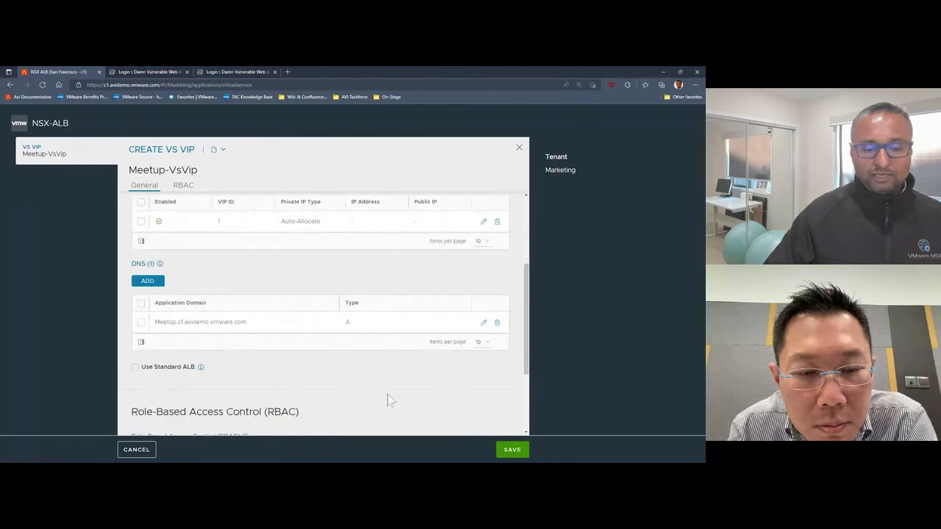
pyautogui.click(515, 451)
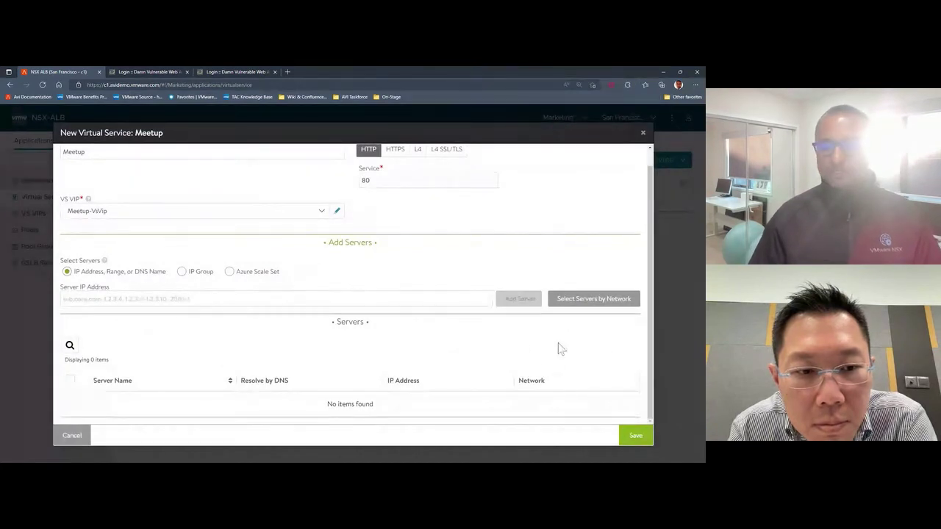
# Step: Select servers by network and list the virtual machines on Subnet_10.183.130.0_26 - 10.183.130.0/26
pyautogui.click(594, 299)
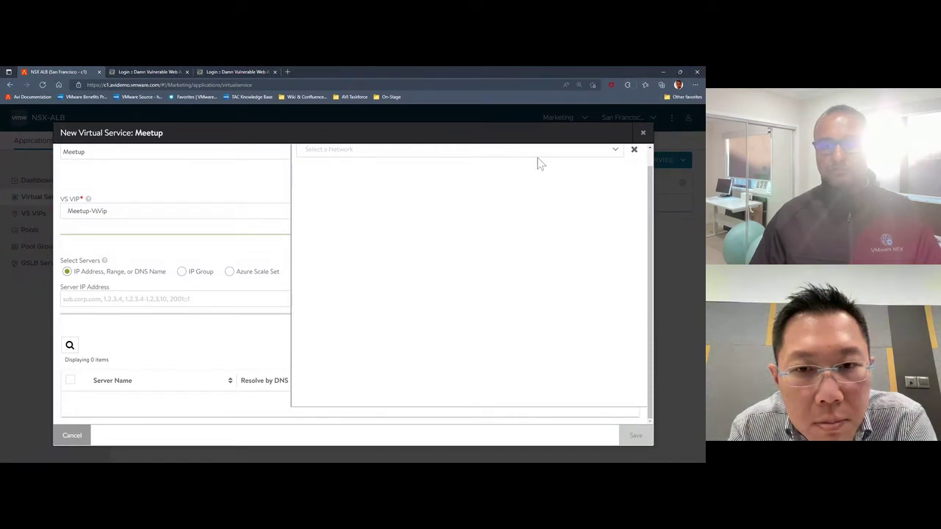
pyautogui.click(614, 169)
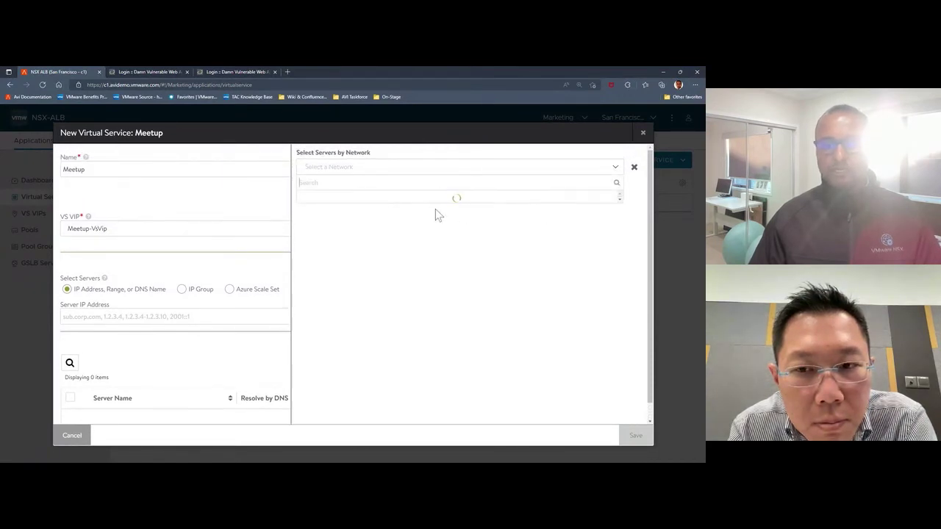
pyautogui.click(381, 200)
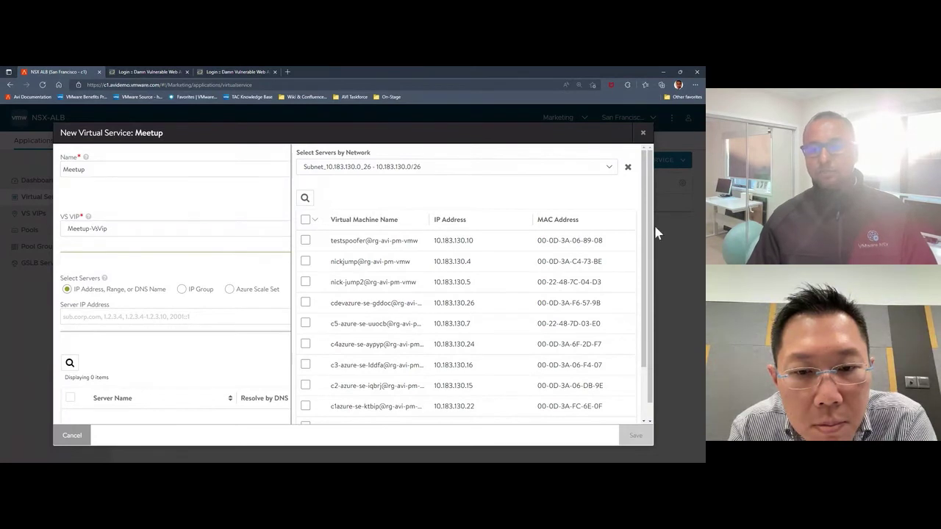
pyautogui.scroll(-1, 646, 207)
pyautogui.scroll(1, 647, 212)
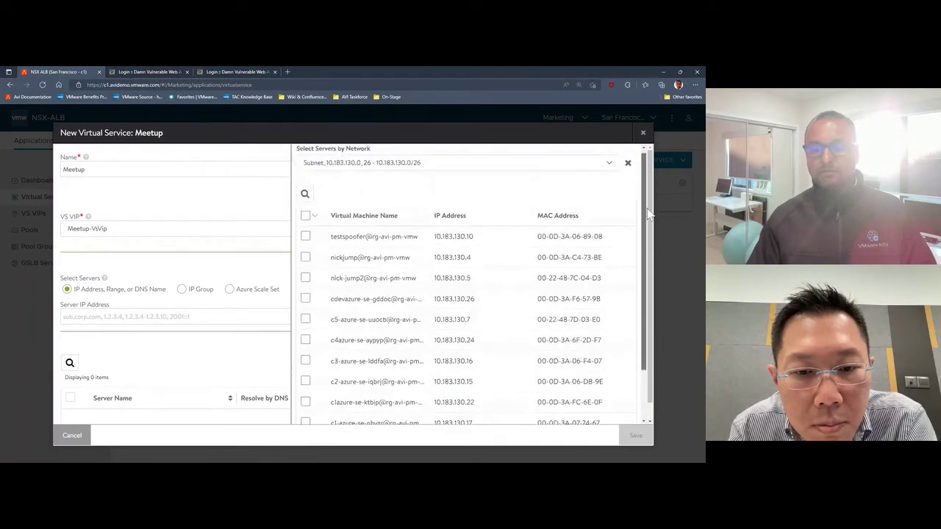
pyautogui.moveTo(649, 213); pyautogui.dragTo(648, 253)
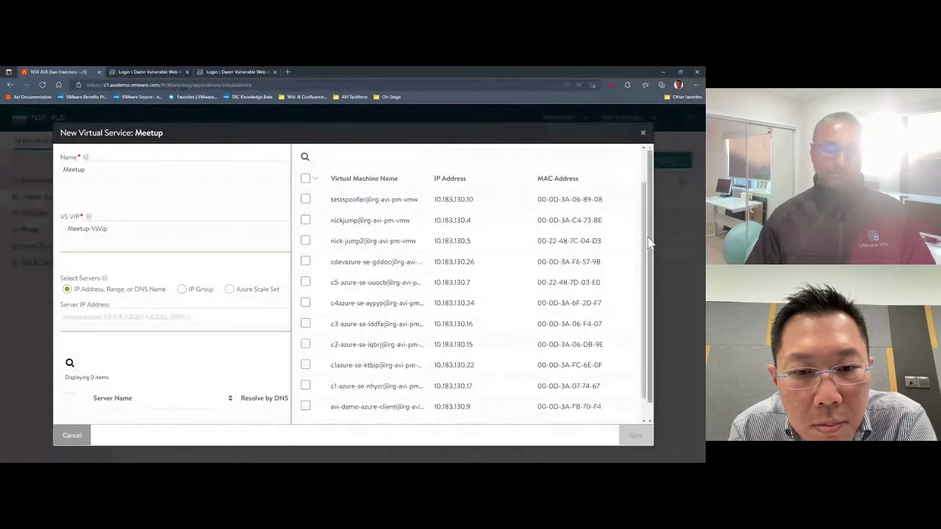
# Step: Add the avi-demo-azure-client virtual machine as the server and save the Meetup virtual service
pyautogui.click(305, 406)
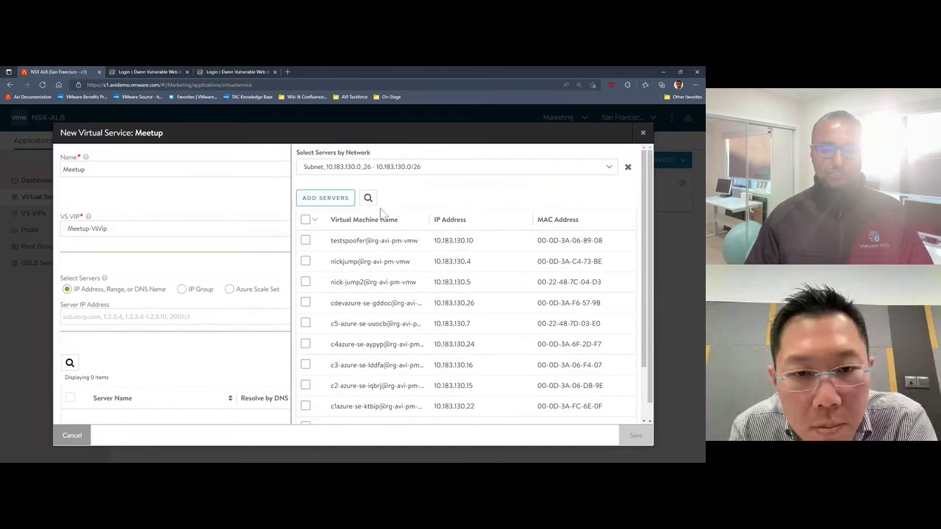
pyautogui.click(311, 197)
pyautogui.scroll(-1, 559, 382)
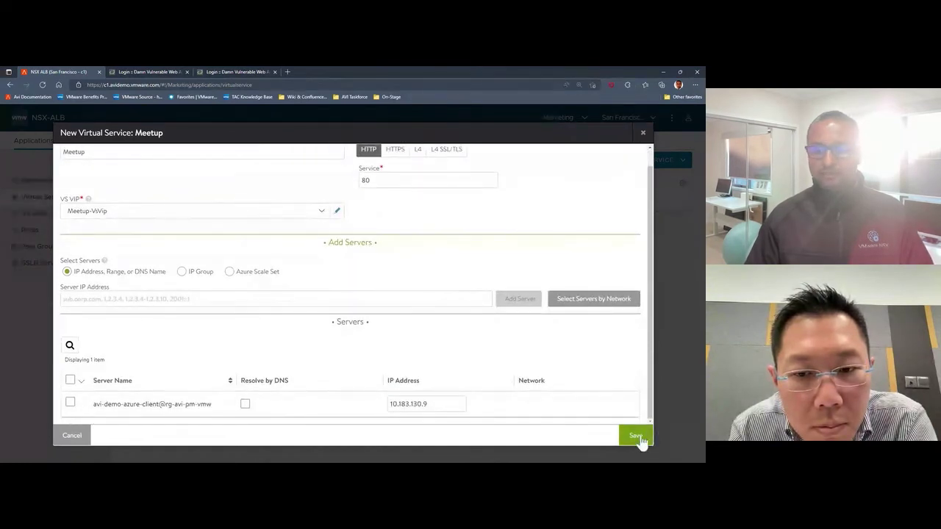
pyautogui.click(636, 436)
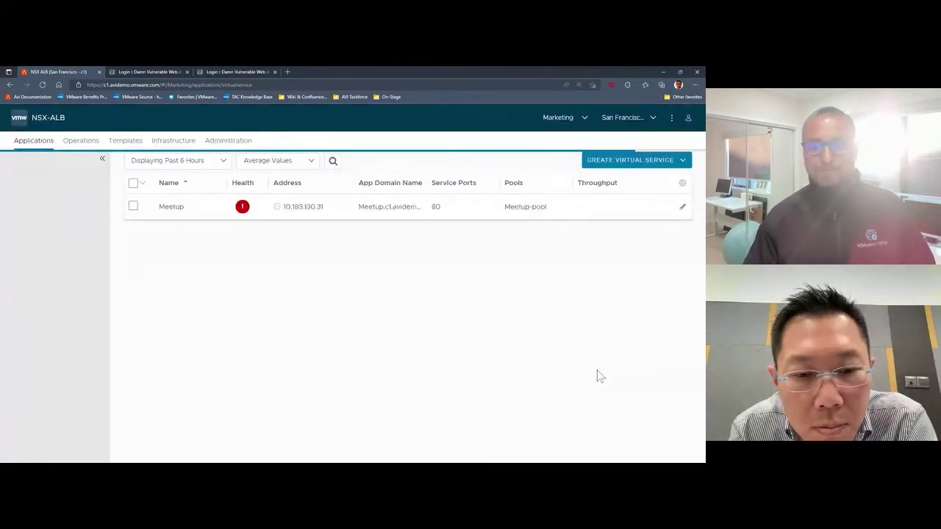
# Step: Open the Meetup virtual service and examine its health state and configuration details
pyautogui.moveTo(647, 165)
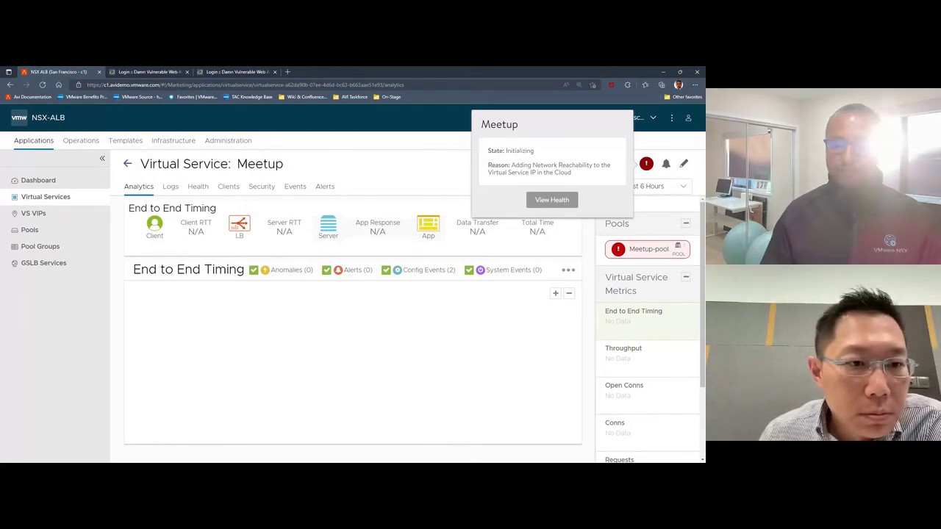
pyautogui.click(128, 164)
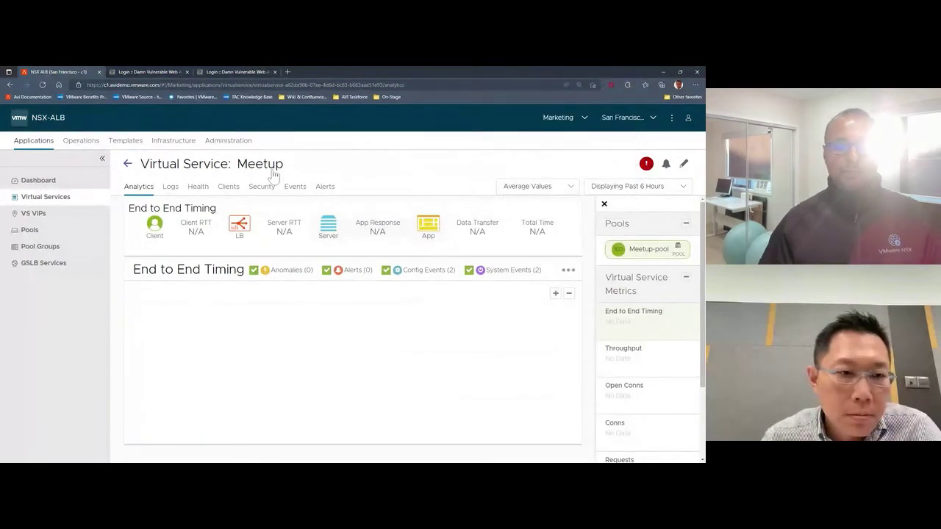
pyautogui.moveTo(274, 175)
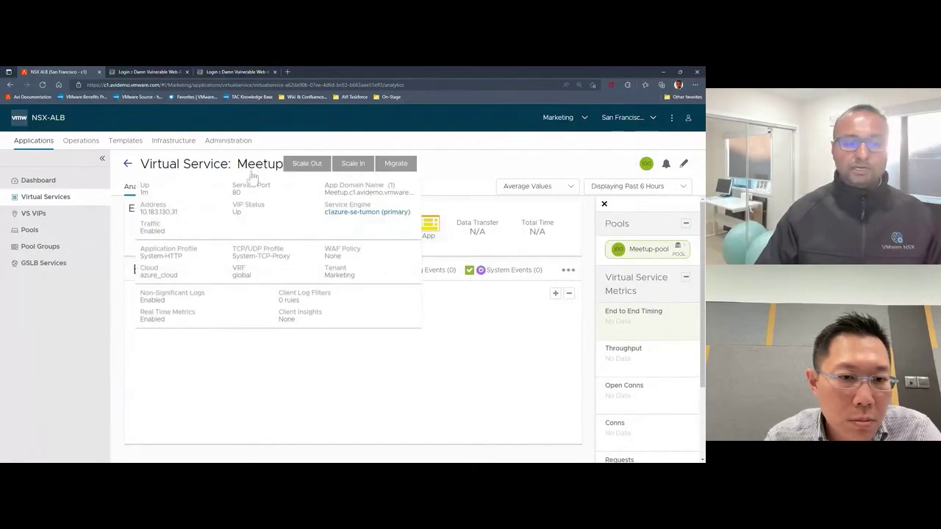
pyautogui.moveTo(139, 213); pyautogui.dragTo(172, 219)
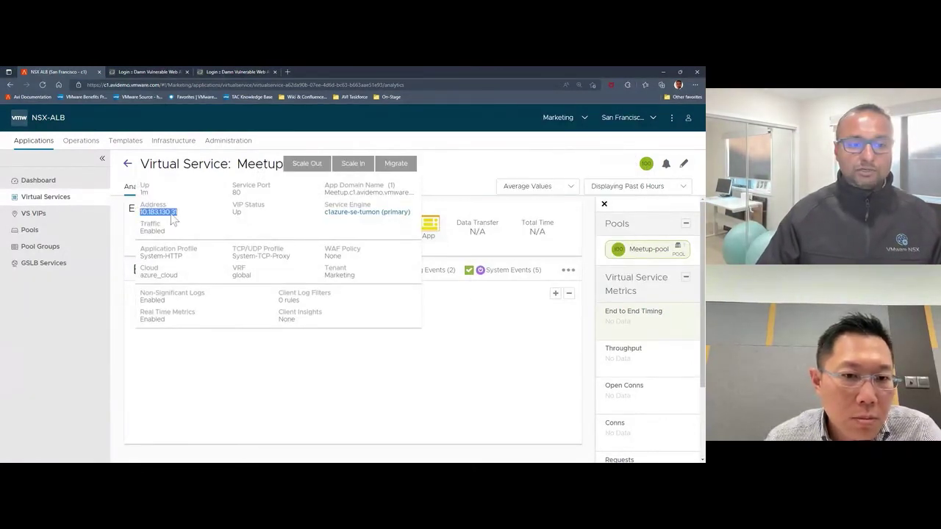
pyautogui.click(287, 72)
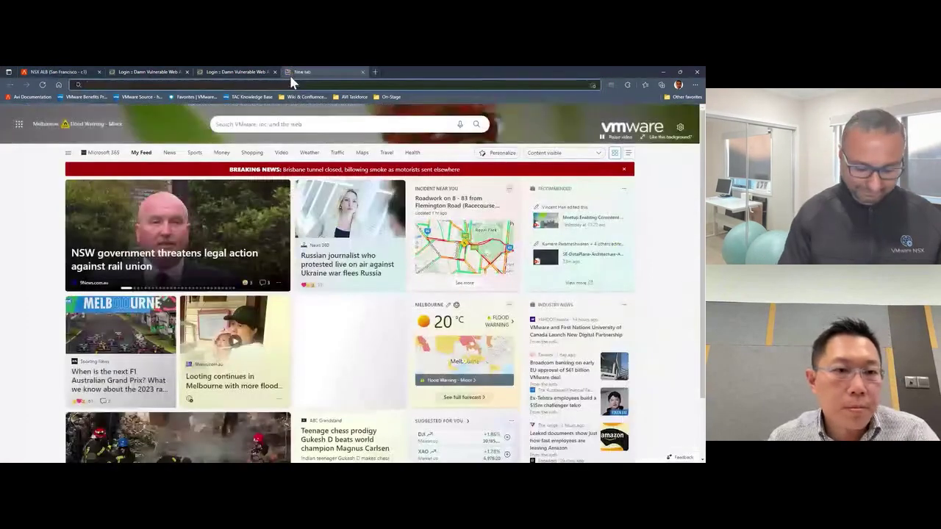
pyautogui.write('http://10.183.130.31')
pyautogui.press('Return')
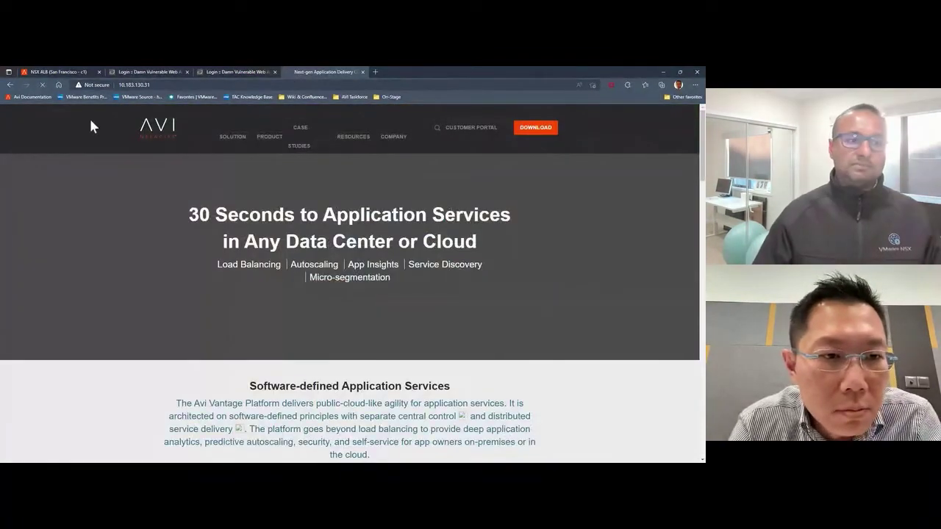
pyautogui.click(71, 74)
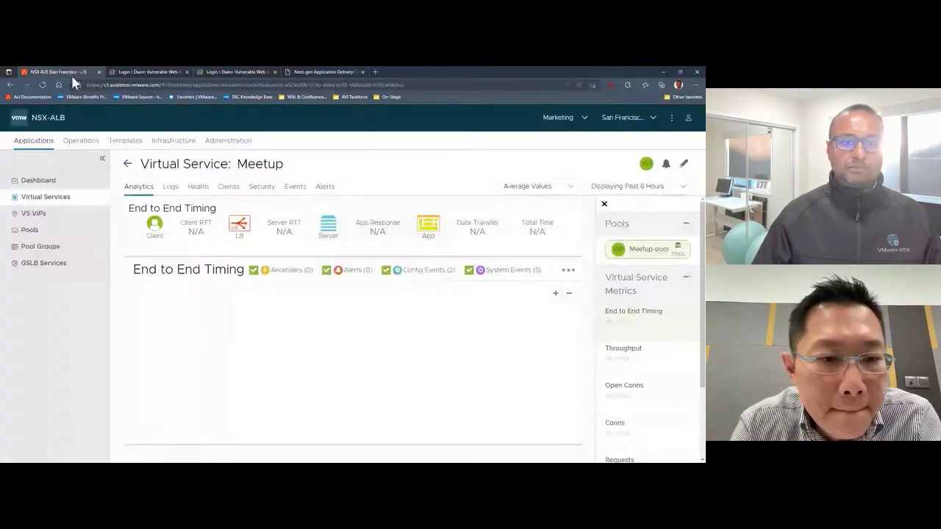
# Step: Scale out Meetup's VIP address 10.183.130.31 to Service Engine c1azure-se-leixf and dismiss the server fault notification
pyautogui.moveTo(263, 166)
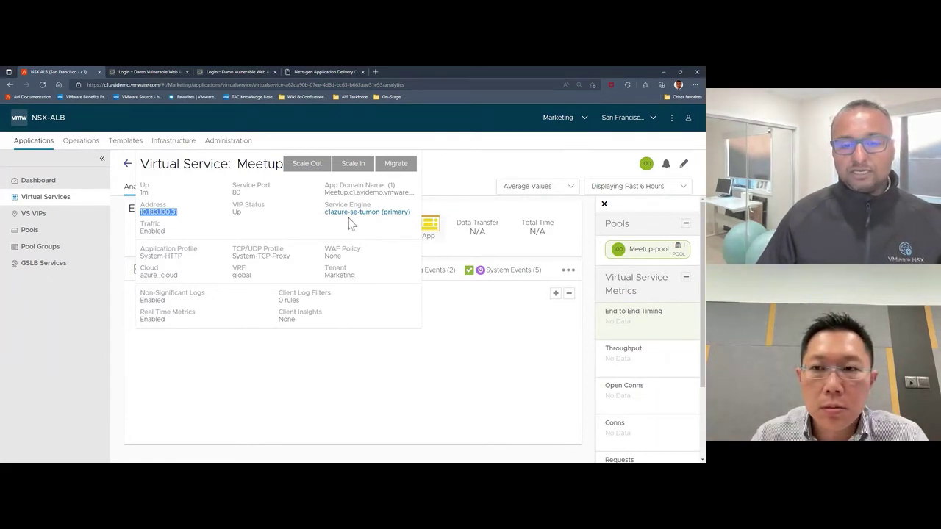
pyautogui.click(305, 166)
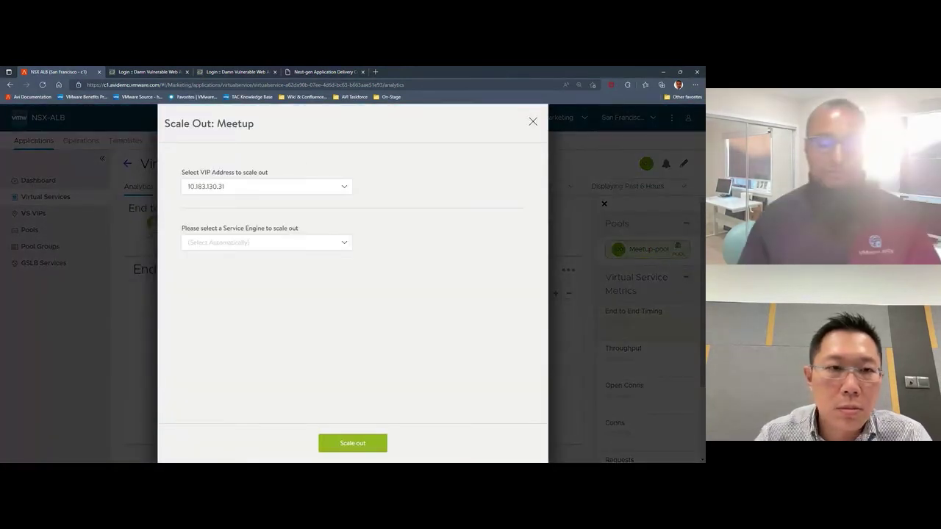
pyautogui.click(317, 248)
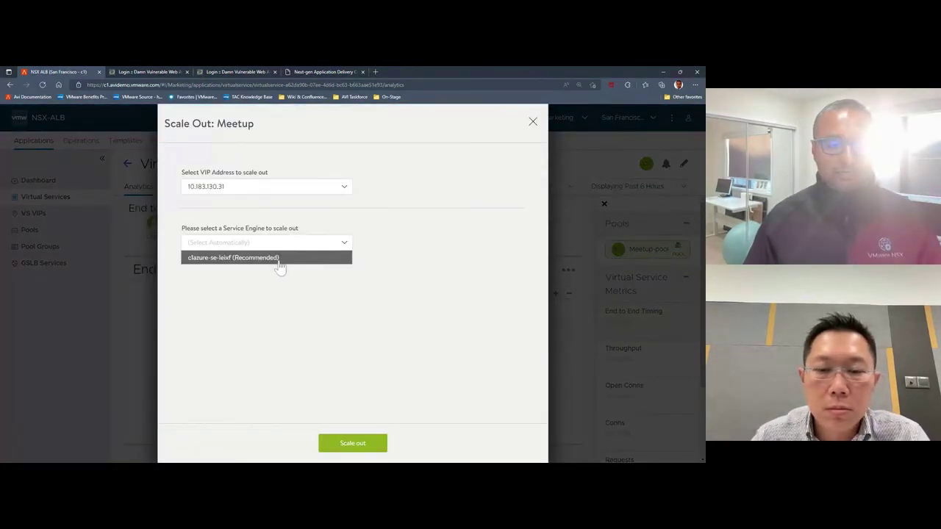
pyautogui.click(281, 259)
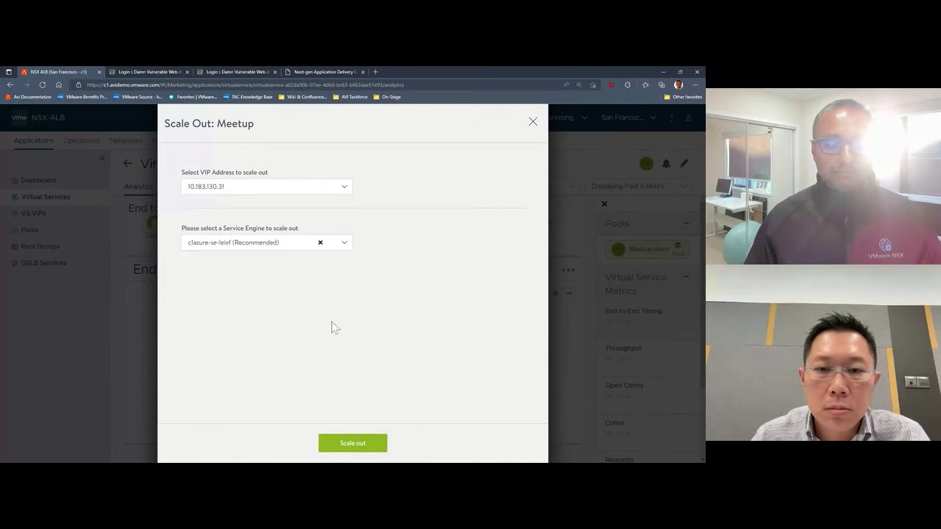
pyautogui.click(353, 449)
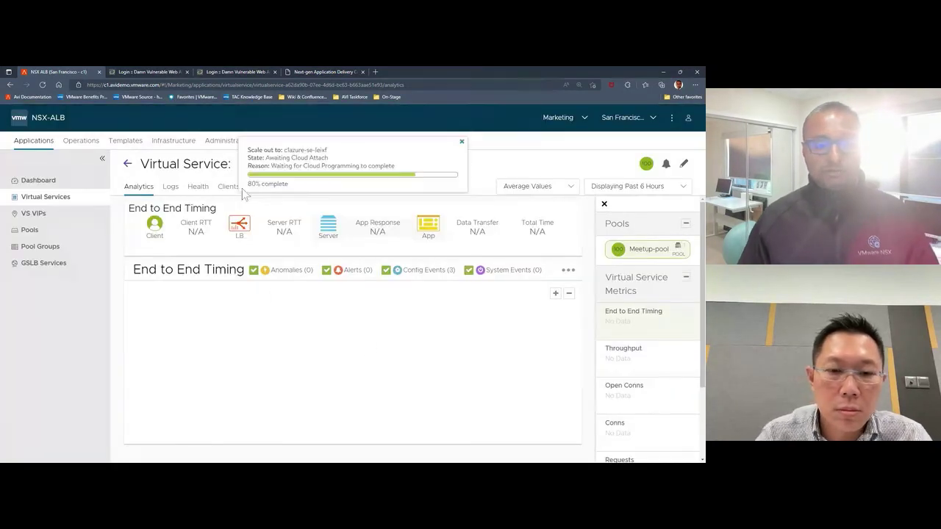
pyautogui.moveTo(225, 169)
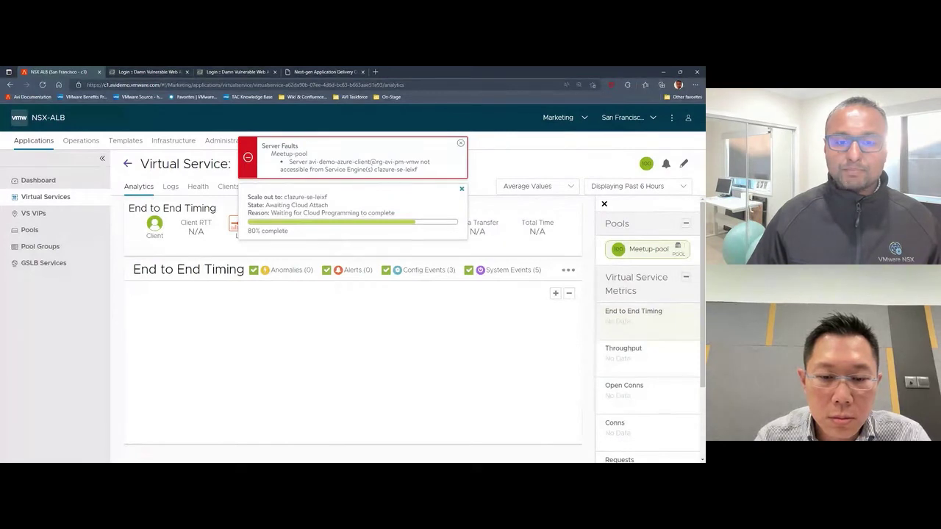
pyautogui.click(460, 143)
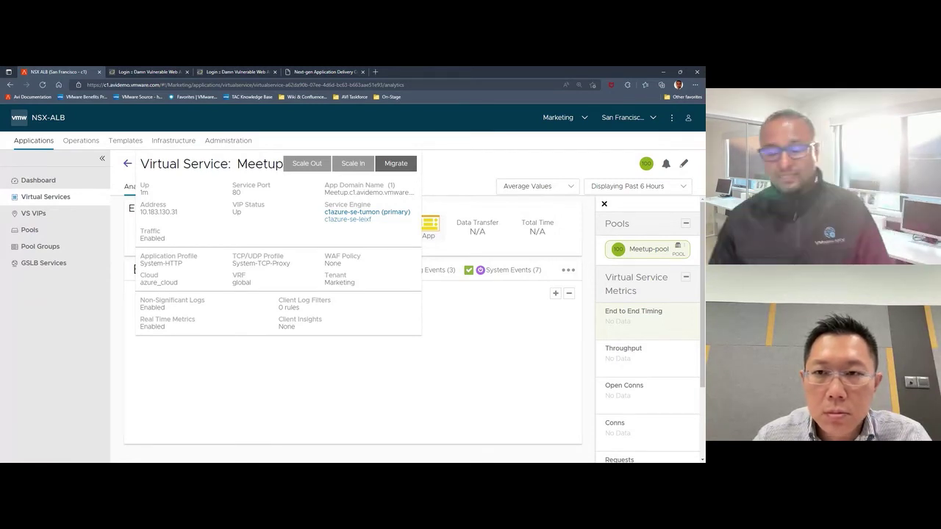
# Step: Return to the virtual services list and minimize the browser window
pyautogui.click(127, 163)
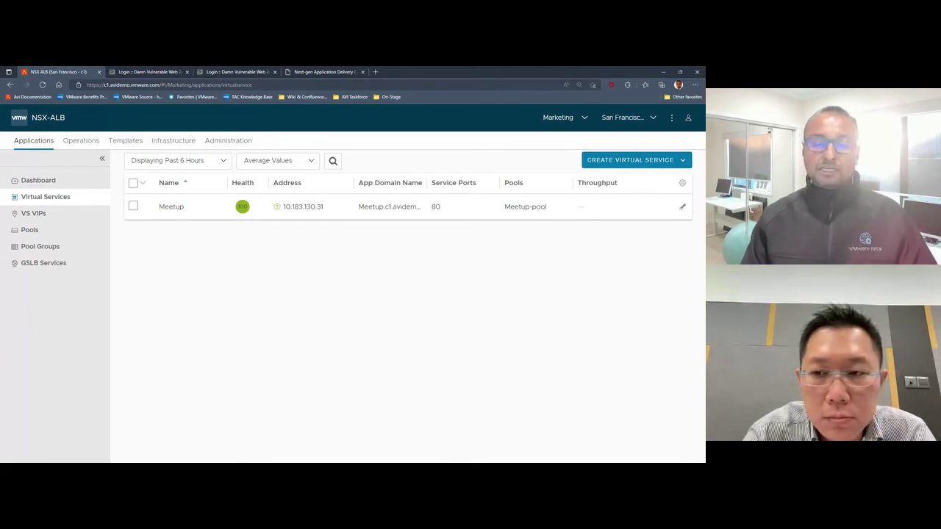
pyautogui.click(664, 72)
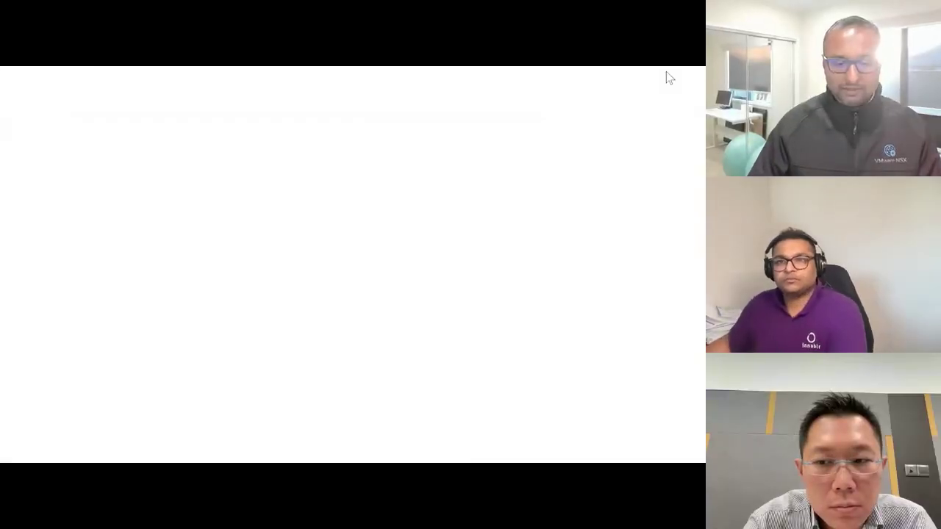